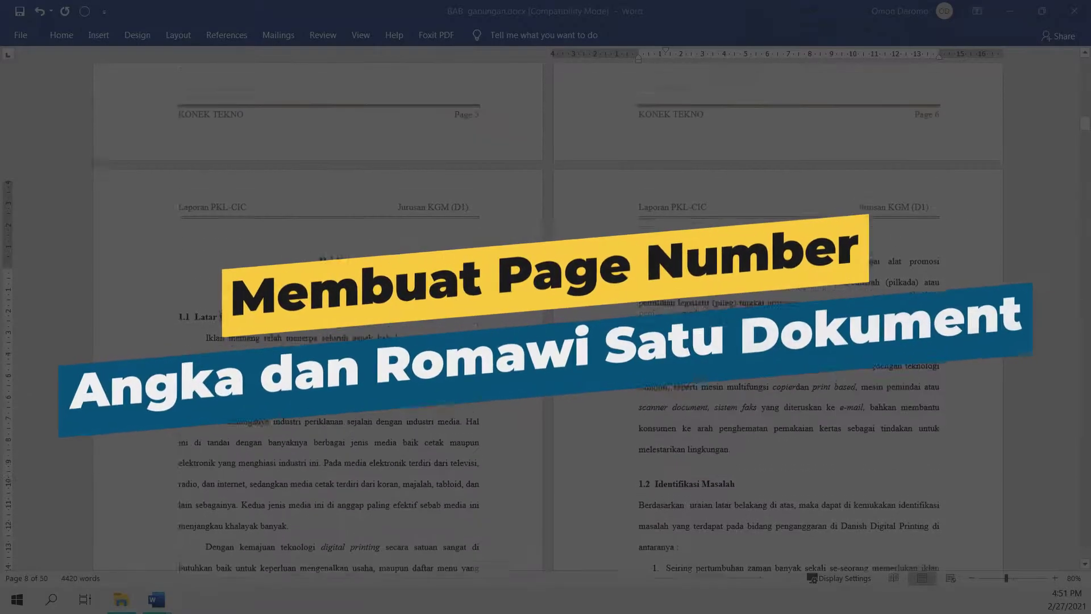
Step: Scroll through the merged report to review its table of contents
scroll(545, 312, up, 1)
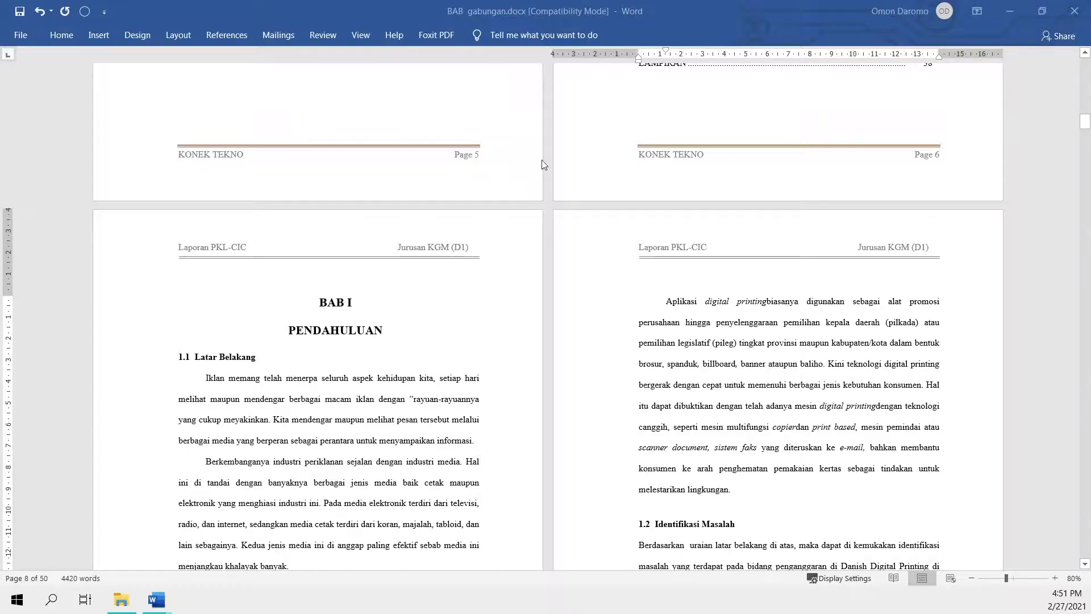
scroll(977, 217, up, 4)
scroll(978, 219, down, 3)
scroll(978, 219, up, 3)
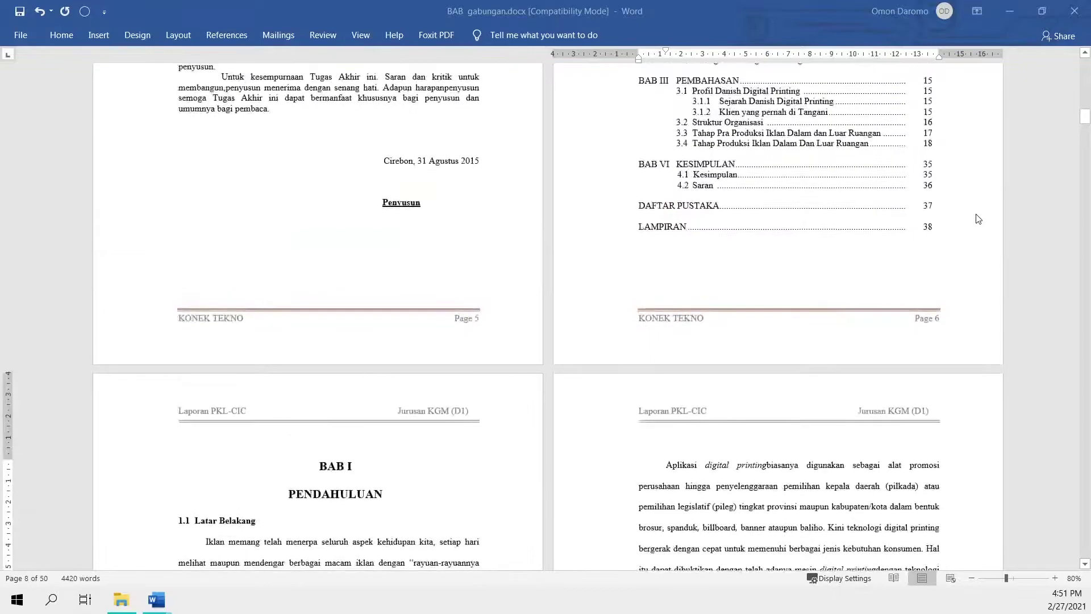
scroll(978, 219, up, 3)
scroll(522, 473, up, 2)
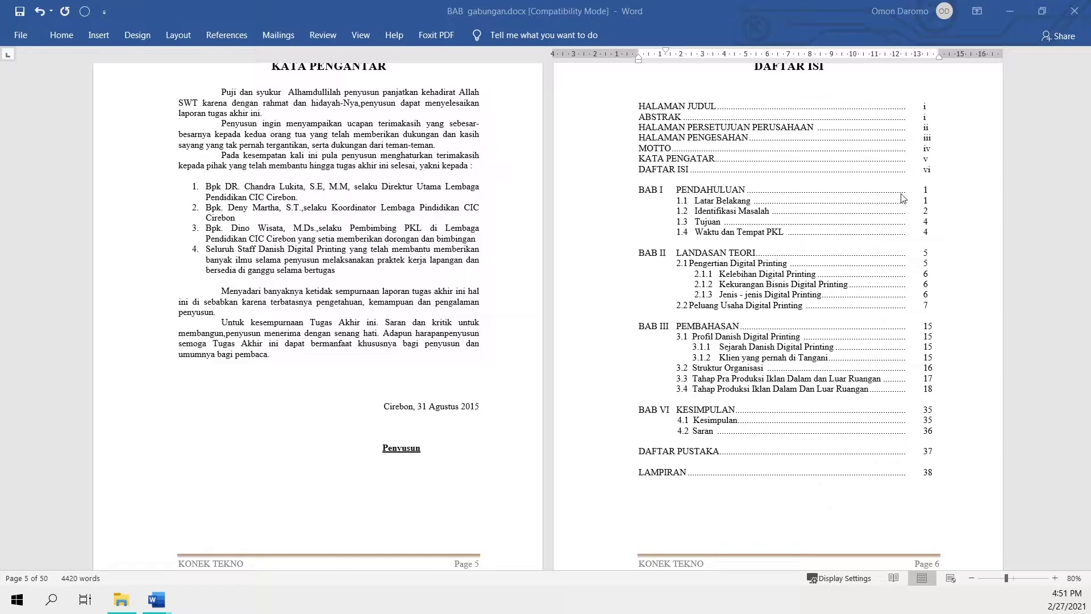
scroll(789, 275, down, 5)
scroll(682, 341, down, 3)
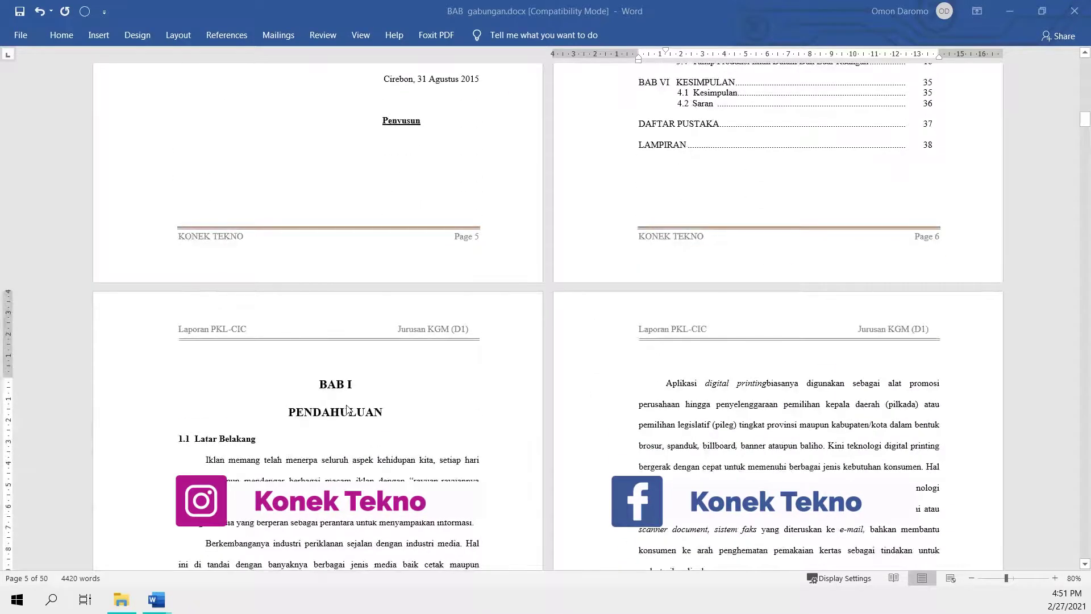
scroll(348, 409, down, 4)
scroll(349, 409, down, 3)
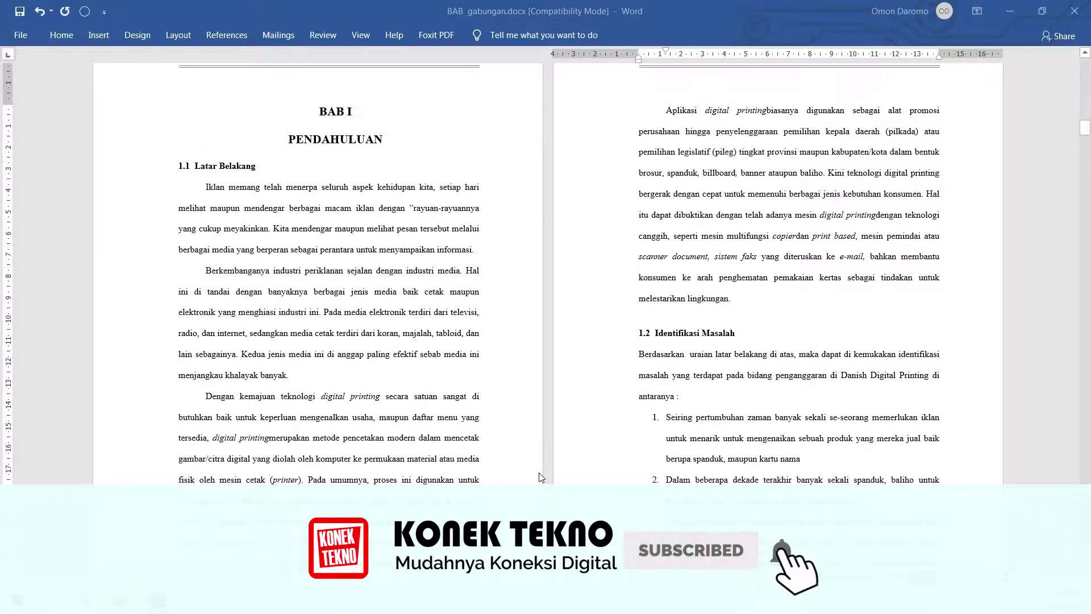
scroll(541, 477, up, 2)
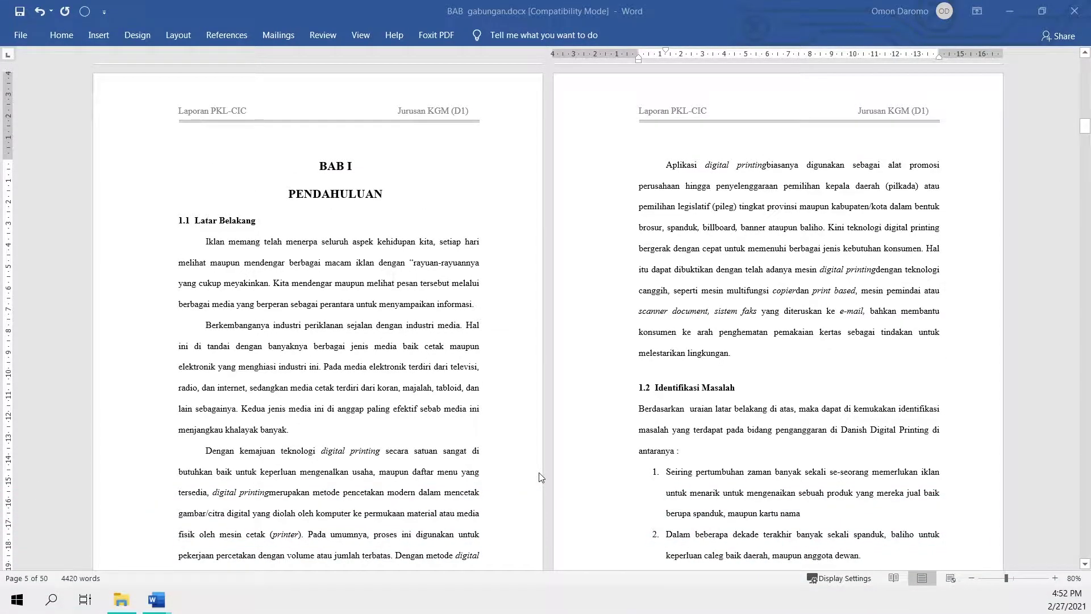
scroll(541, 478, up, 4)
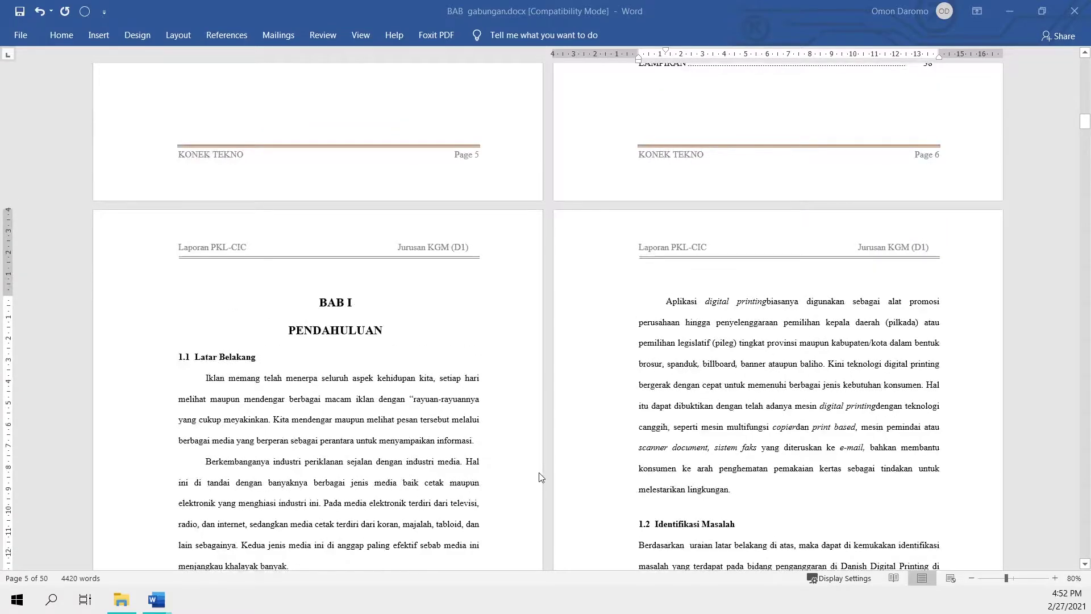
scroll(540, 477, up, 4)
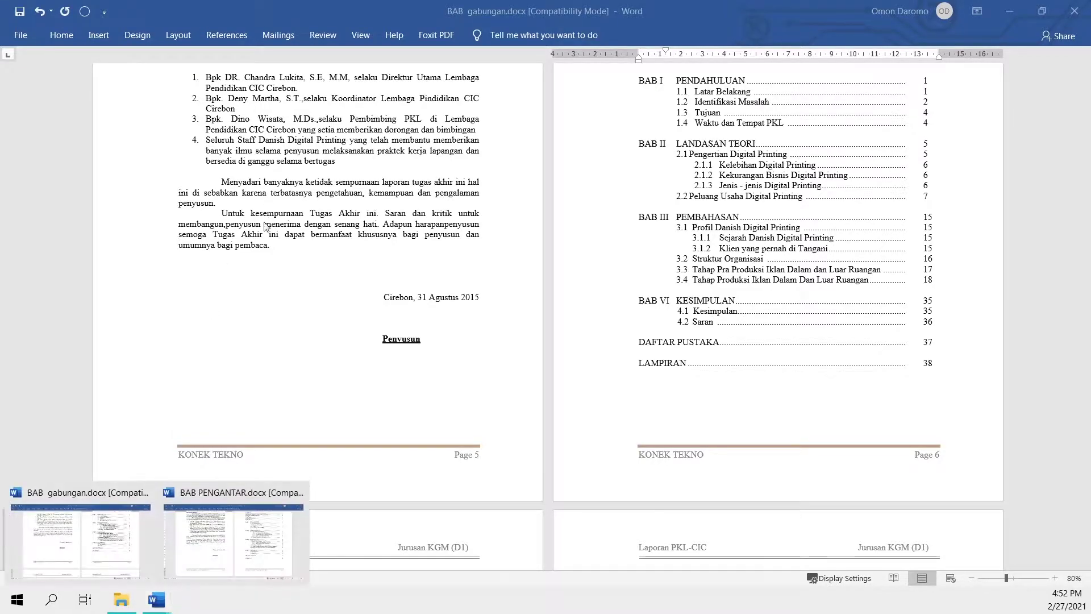
scroll(359, 375, down, 3)
scroll(359, 375, down, 5)
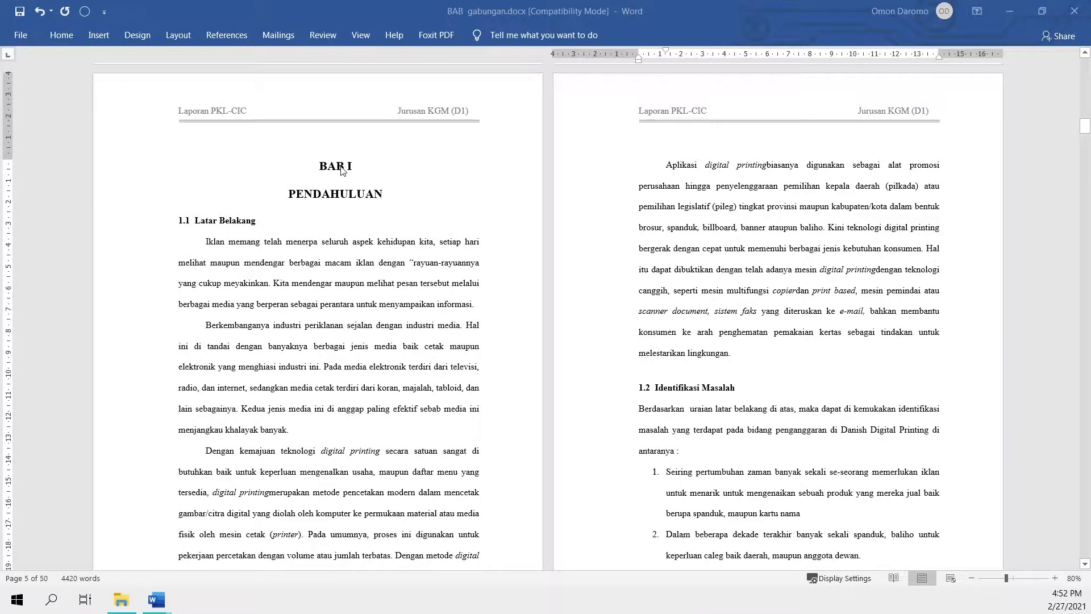
scroll(524, 220, up, 1)
scroll(846, 236, up, 3)
scroll(842, 240, up, 1)
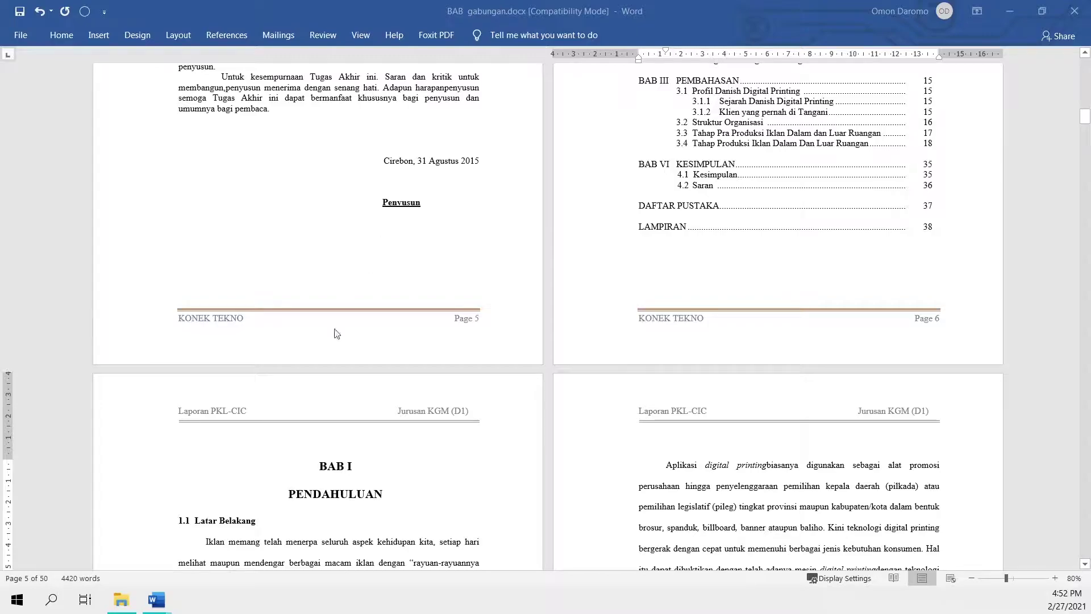
mouse_move(155, 600)
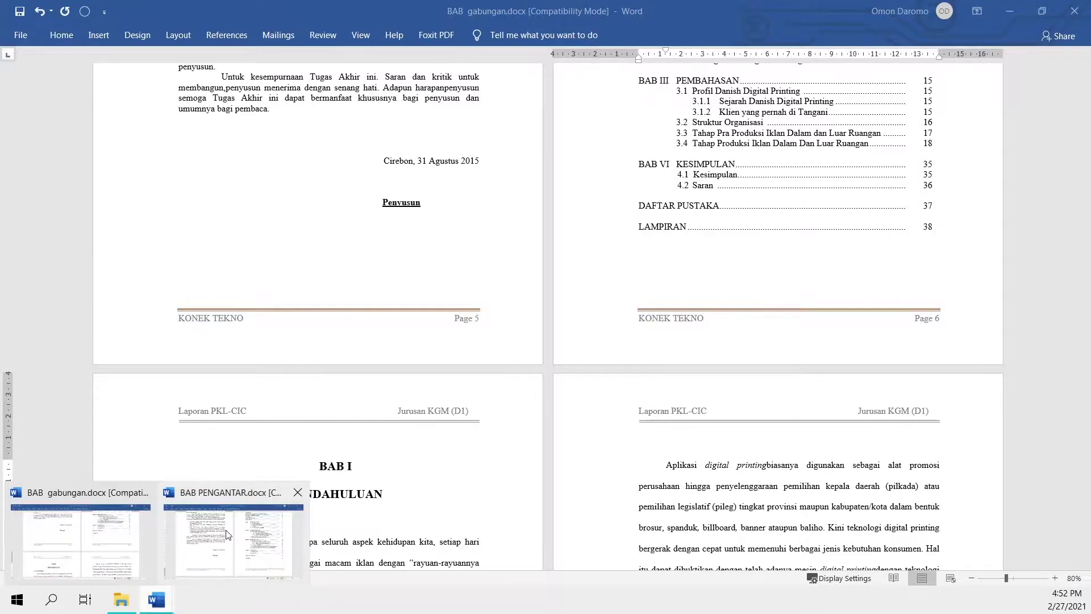
Step: Switch to the BAB PENGANTAR document and look through its pages
click(224, 563)
scroll(510, 372, up, 5)
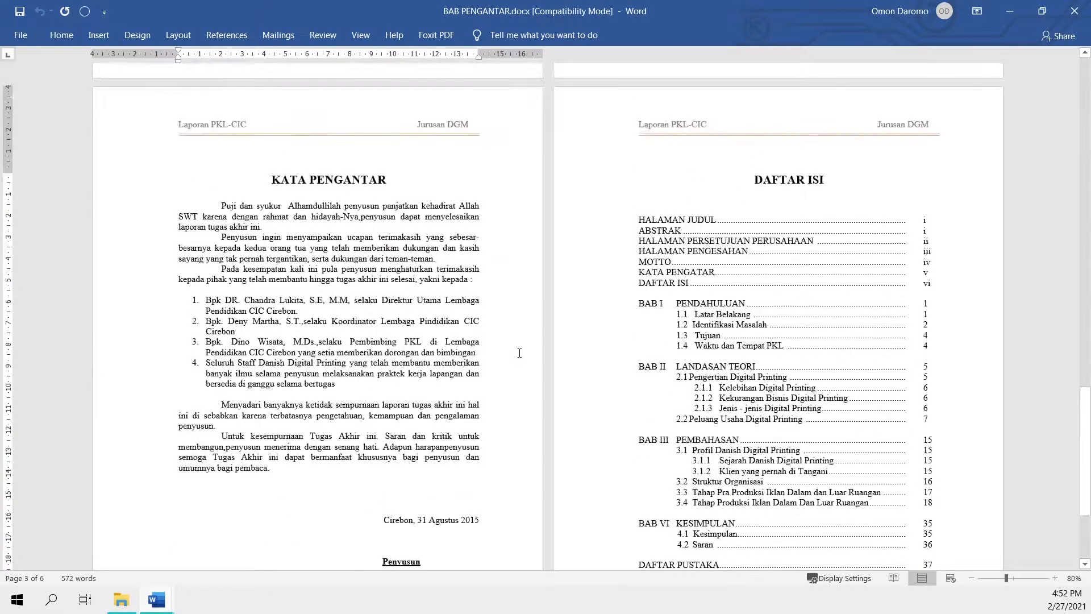
scroll(518, 353, down, 5)
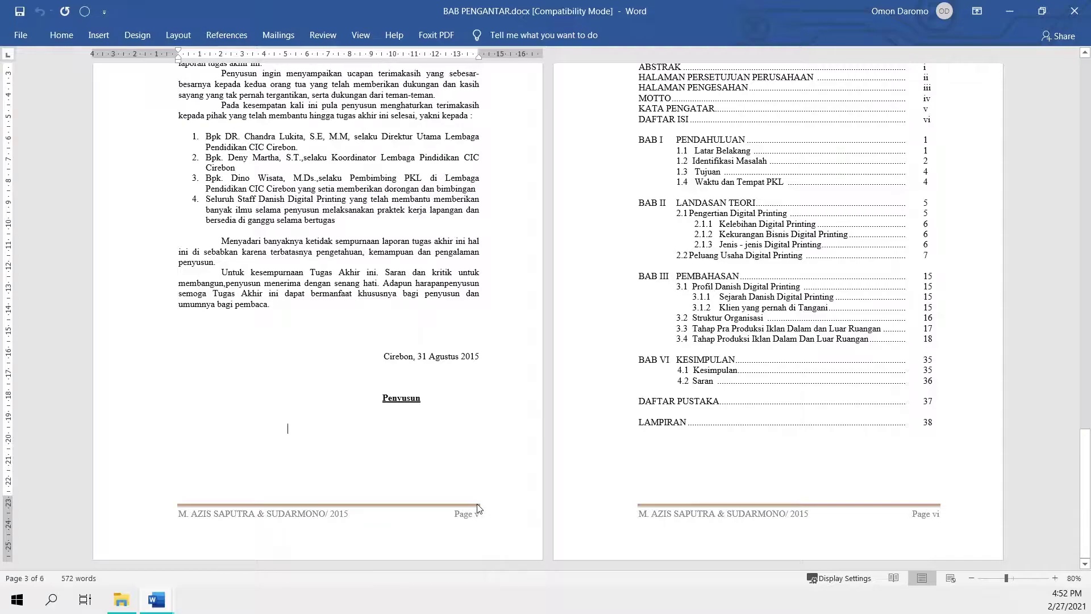
scroll(478, 504, up, 3)
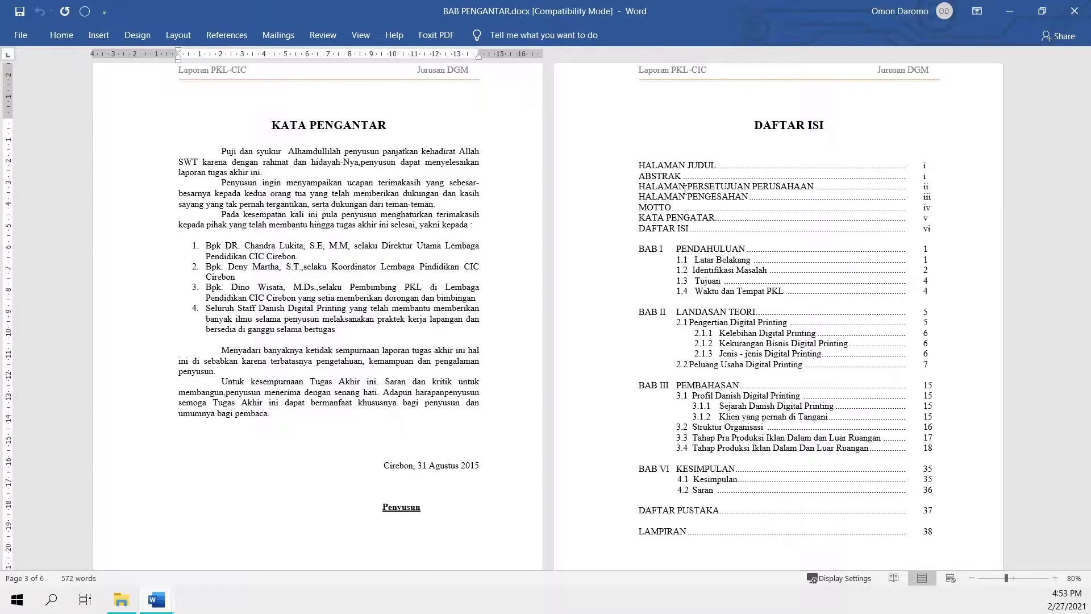
scroll(600, 338, down, 3)
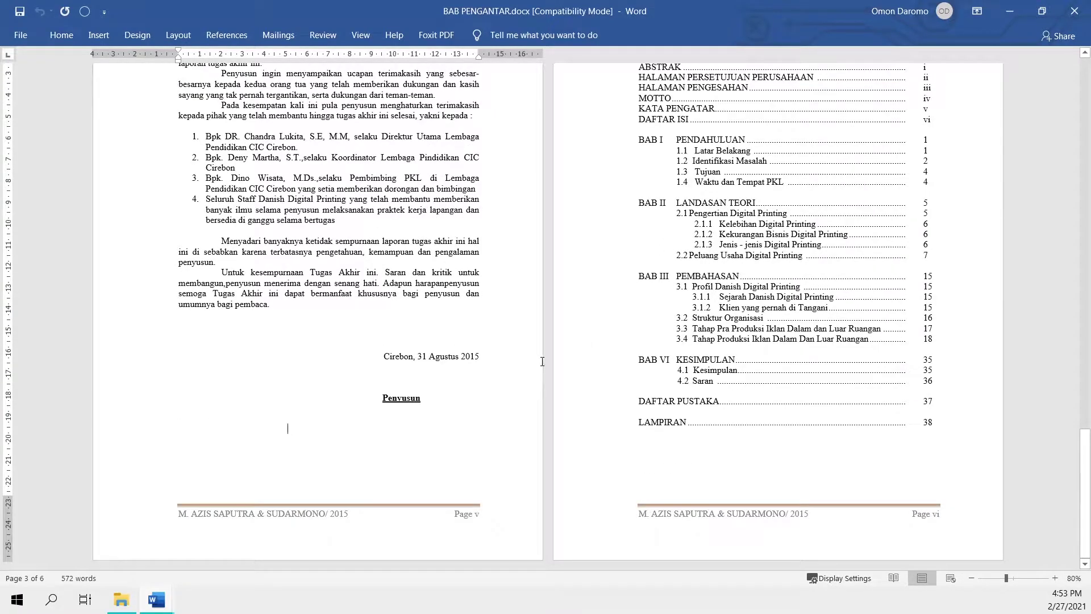
scroll(542, 362, up, 5)
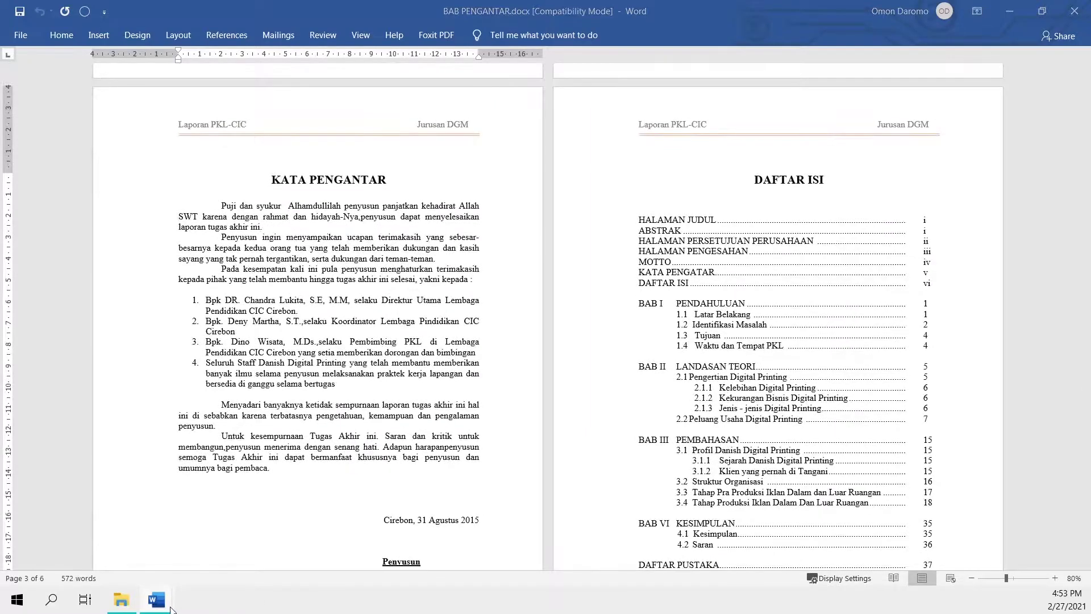
Step: In the BAB gabungan report, place the cursor after 38 on the LAMPIRAN line
mouse_move(155, 600)
click(139, 545)
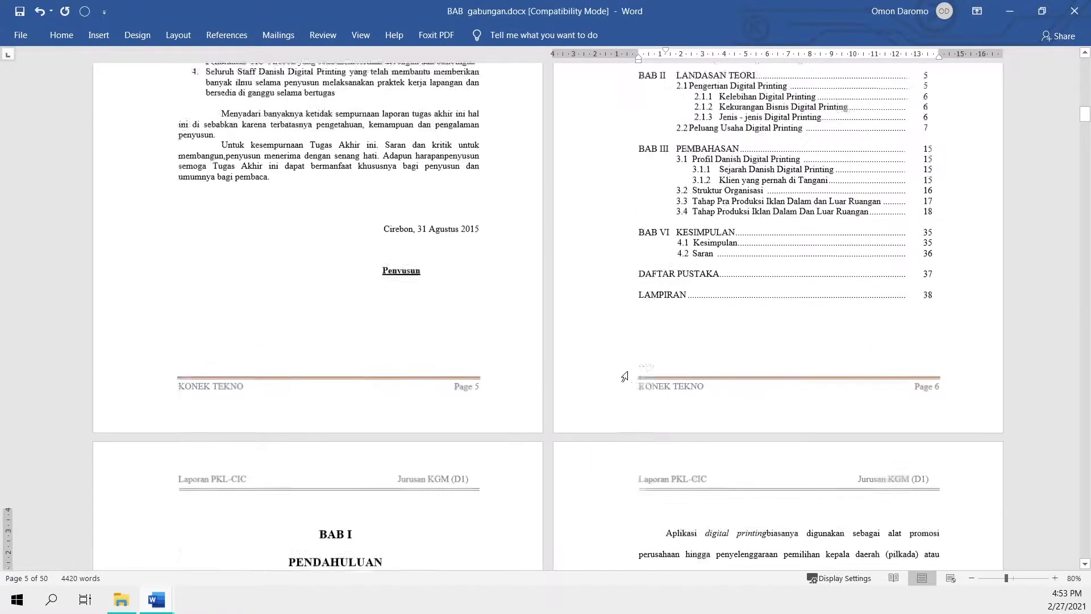
scroll(796, 353, down, 1)
click(955, 319)
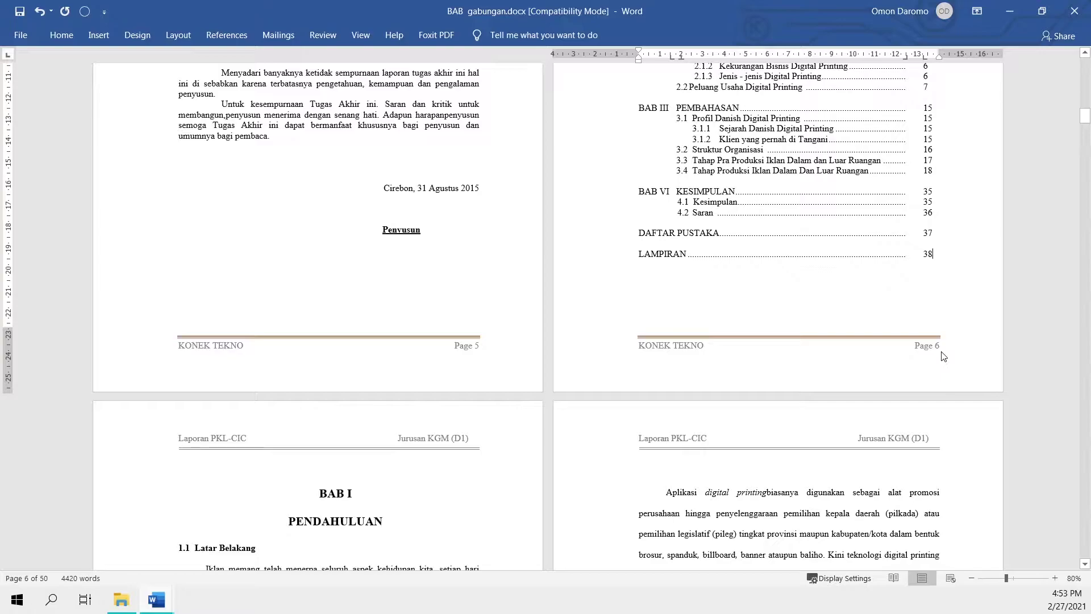
scroll(941, 356, down, 5)
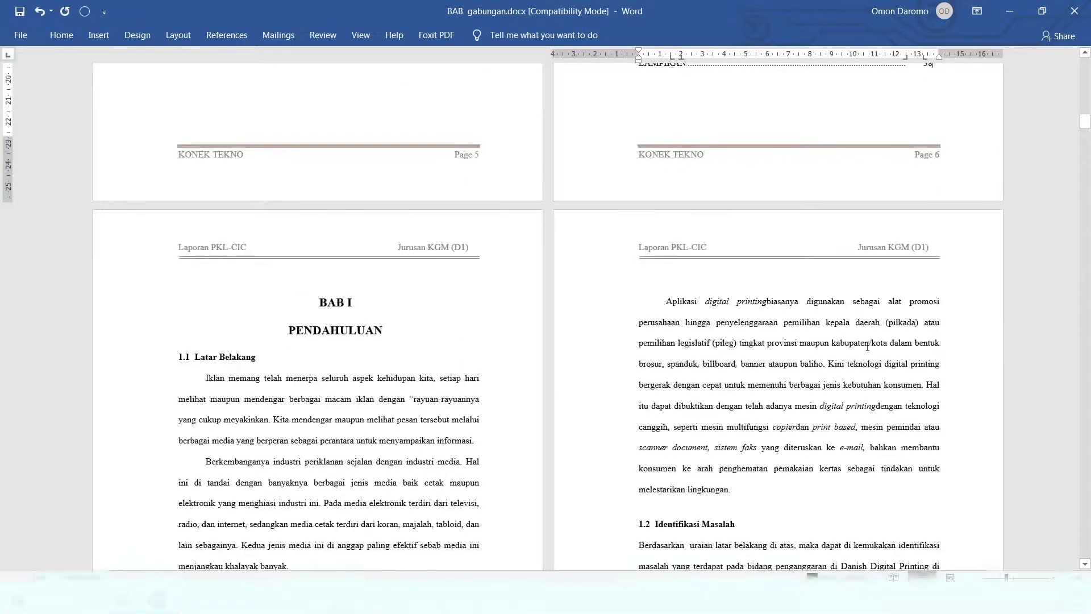
scroll(867, 345, down, 5)
scroll(898, 397, down, 4)
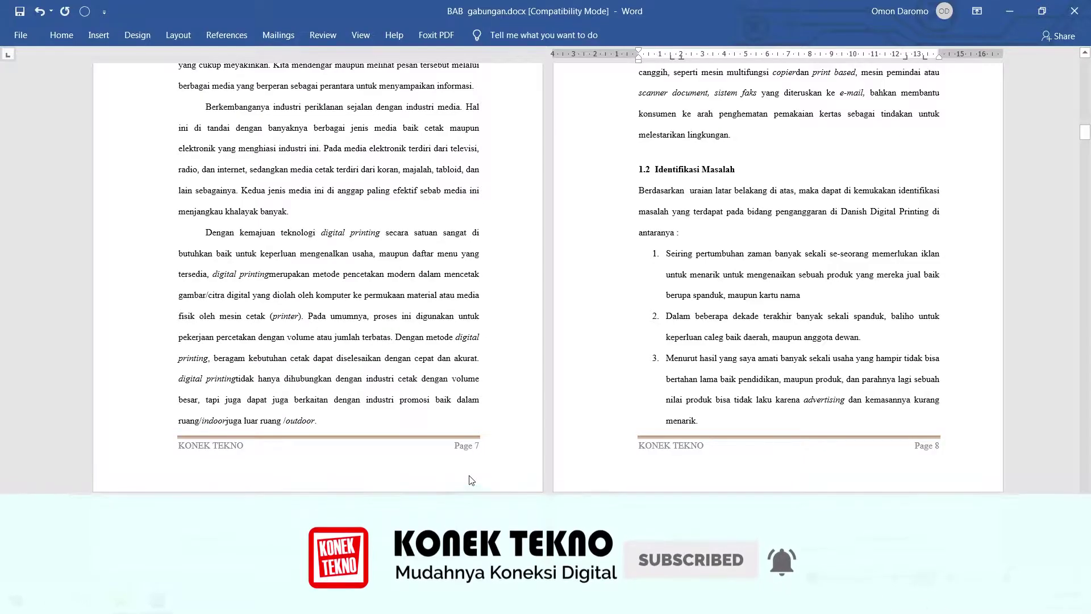
scroll(471, 478, up, 5)
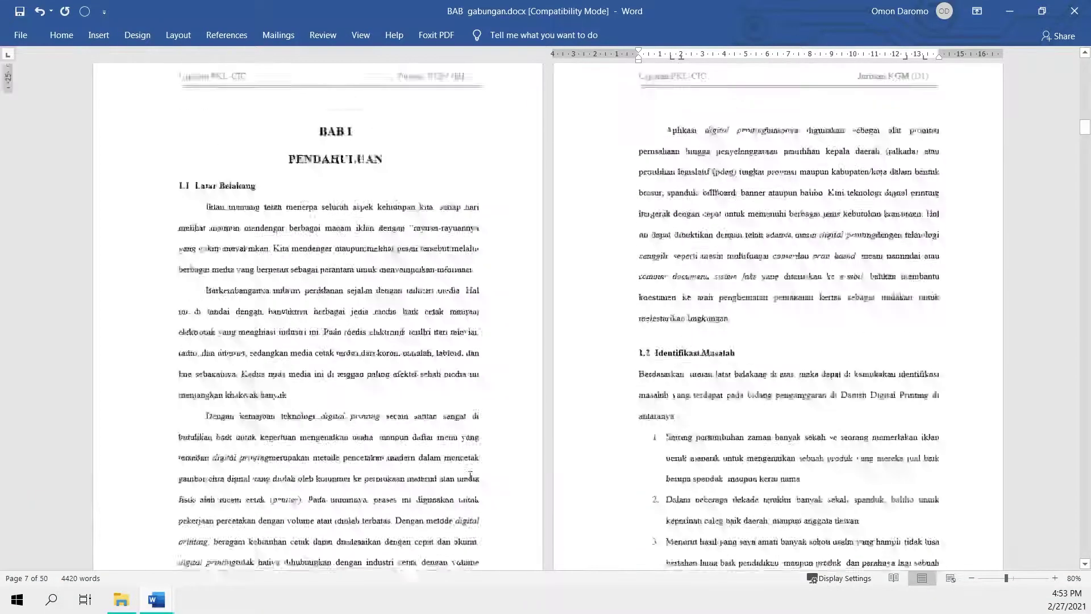
scroll(471, 476, up, 2)
scroll(535, 258, up, 3)
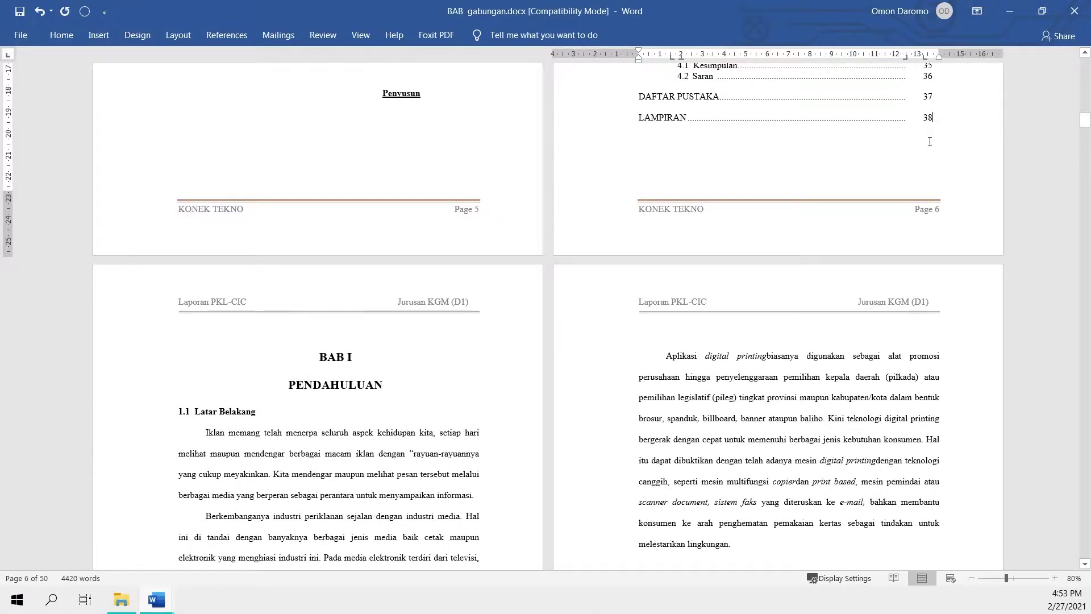
Step: Insert a Next Page section break before BAB I from Layout > Breaks
click(172, 35)
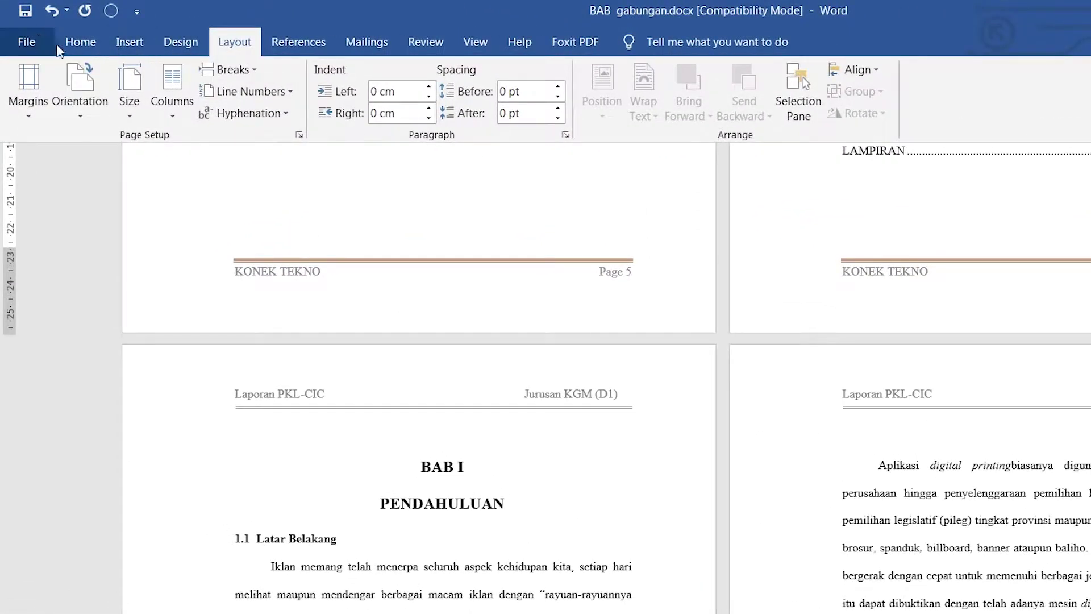
click(73, 49)
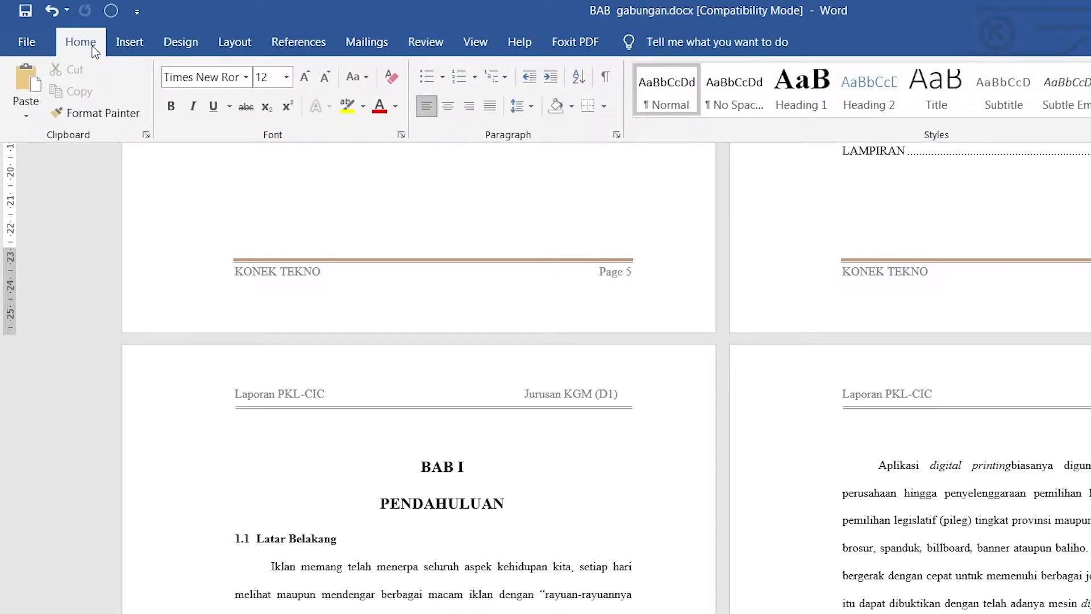
click(251, 41)
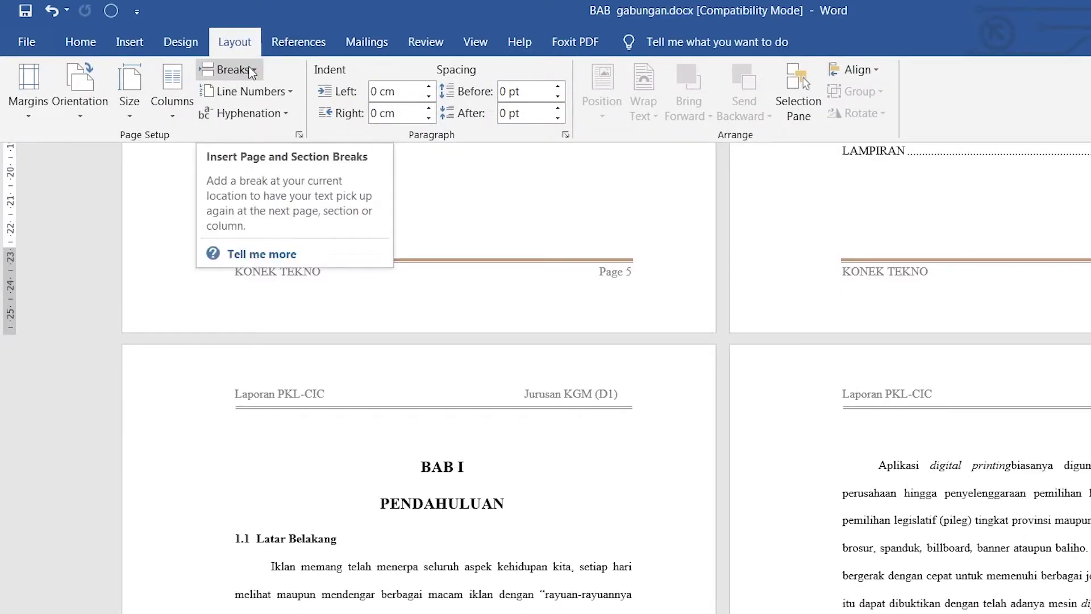
click(251, 71)
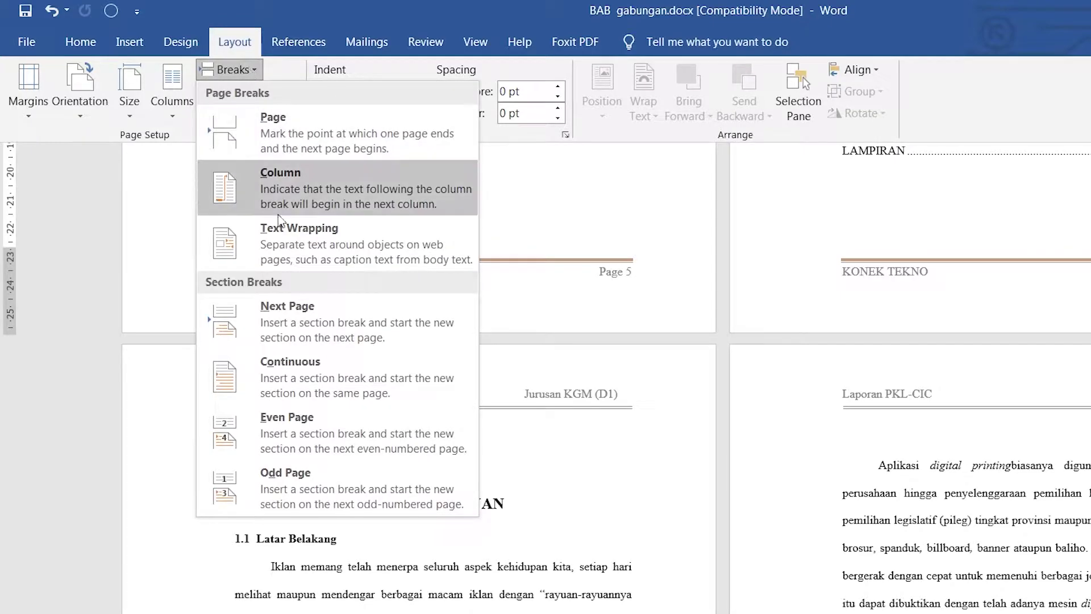
click(307, 315)
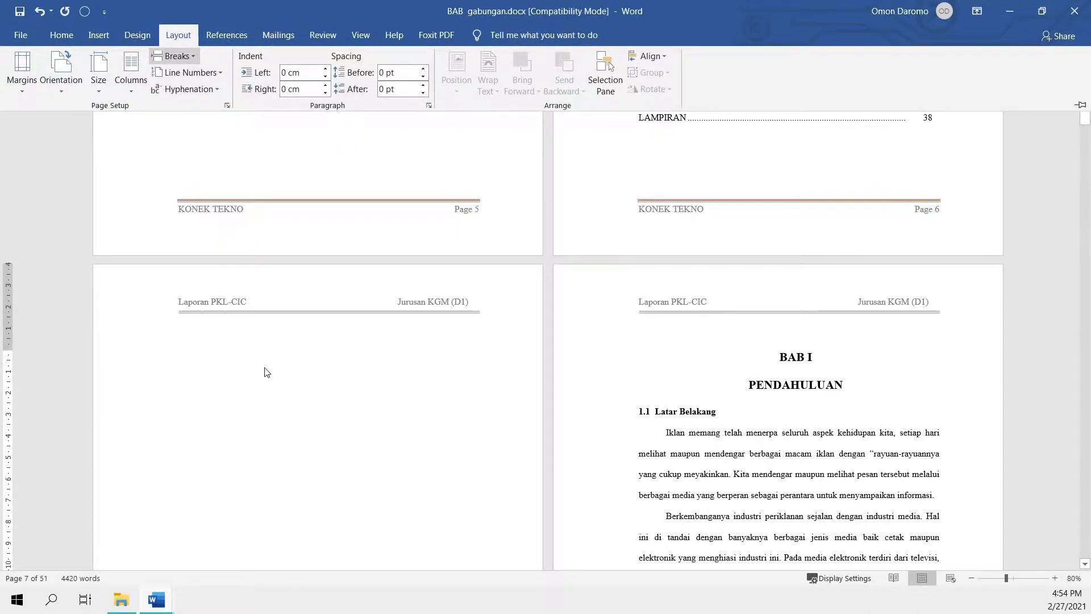
Step: Delete the leftover blank page so BAB I starts on page 7
scroll(269, 377, down, 3)
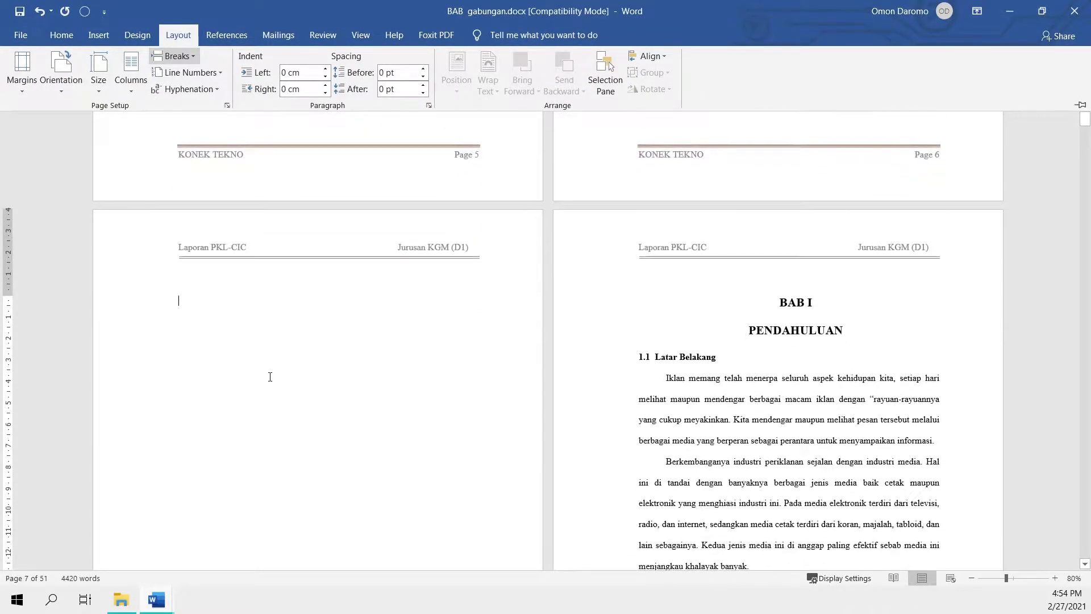
click(284, 284)
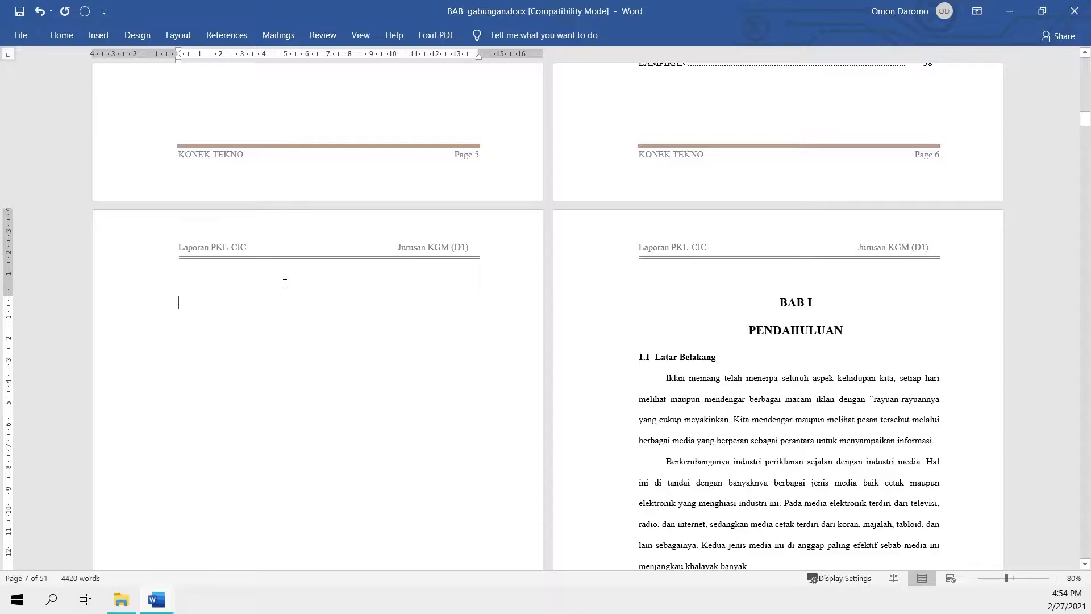
key(Delete)
key(Delete)
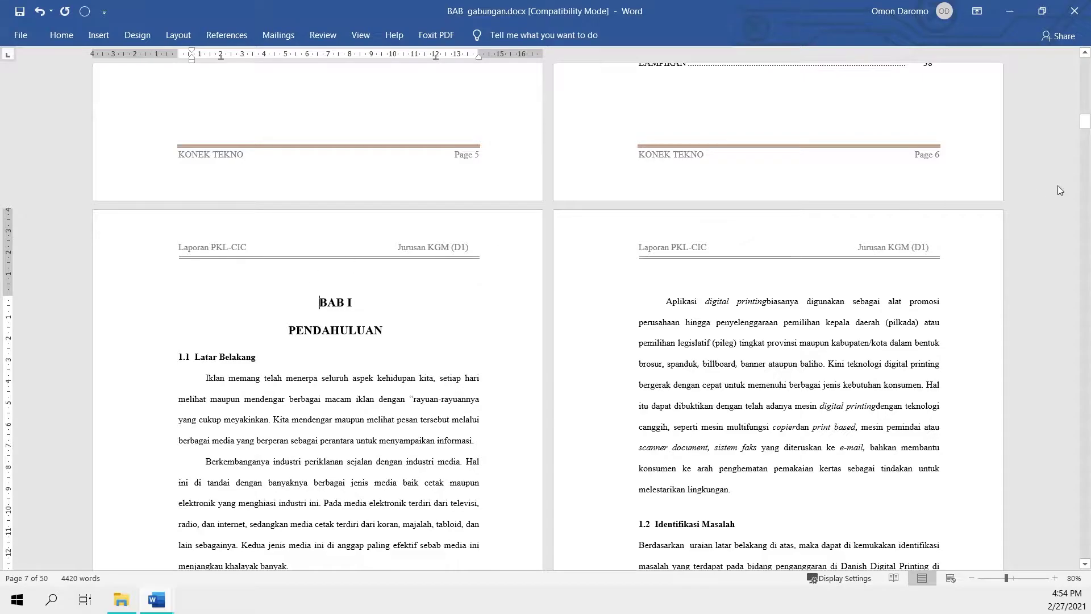
scroll(950, 371, up, 2)
scroll(950, 370, down, 2)
scroll(950, 371, down, 3)
scroll(950, 370, down, 3)
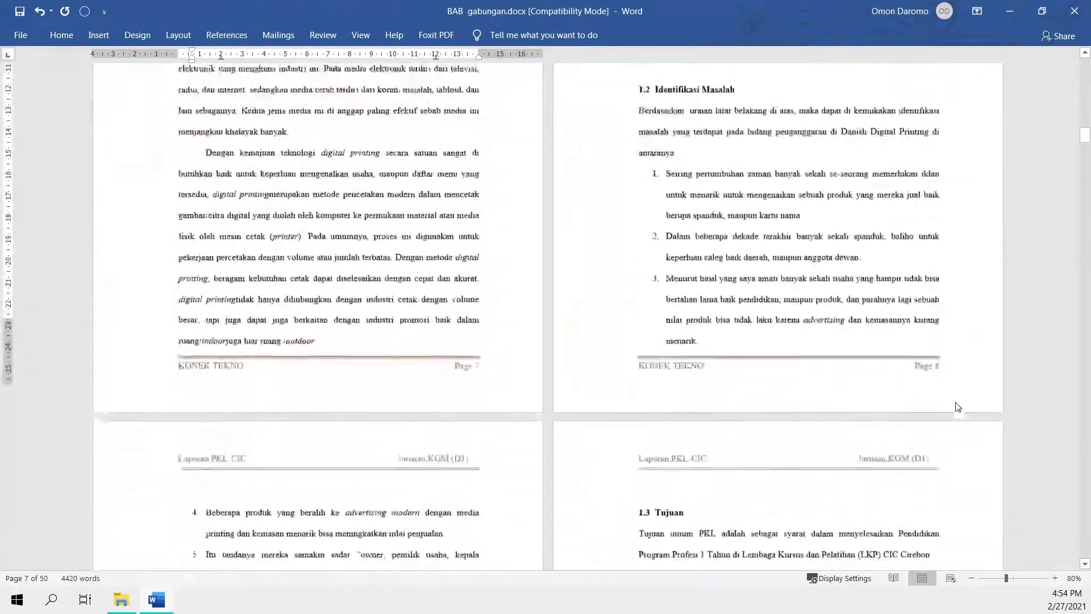
scroll(958, 407, up, 3)
scroll(958, 406, up, 3)
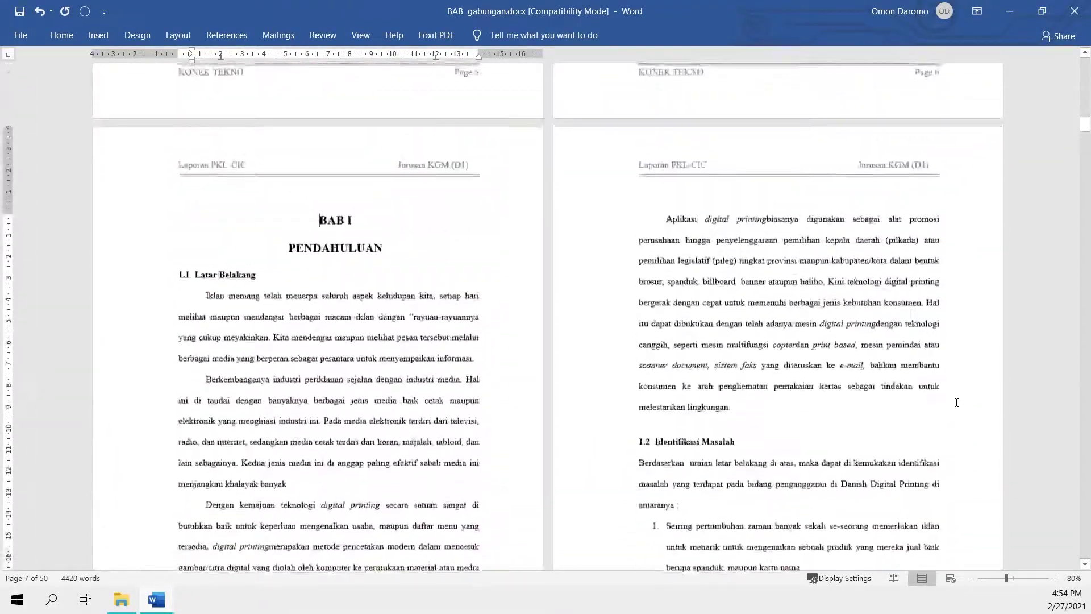
scroll(957, 406, up, 2)
scroll(957, 407, up, 2)
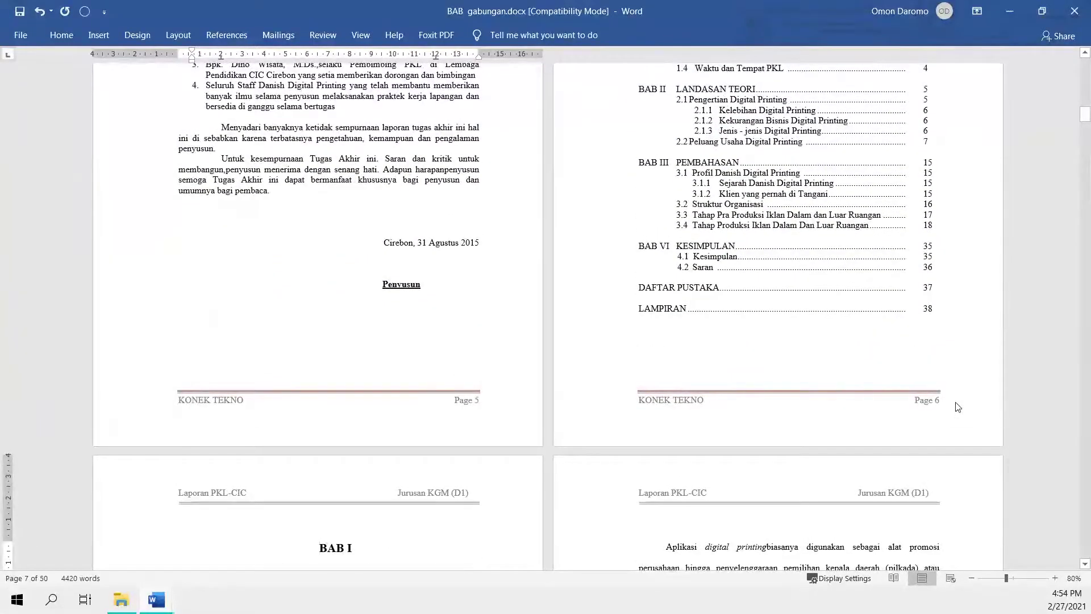
scroll(756, 266, up, 2)
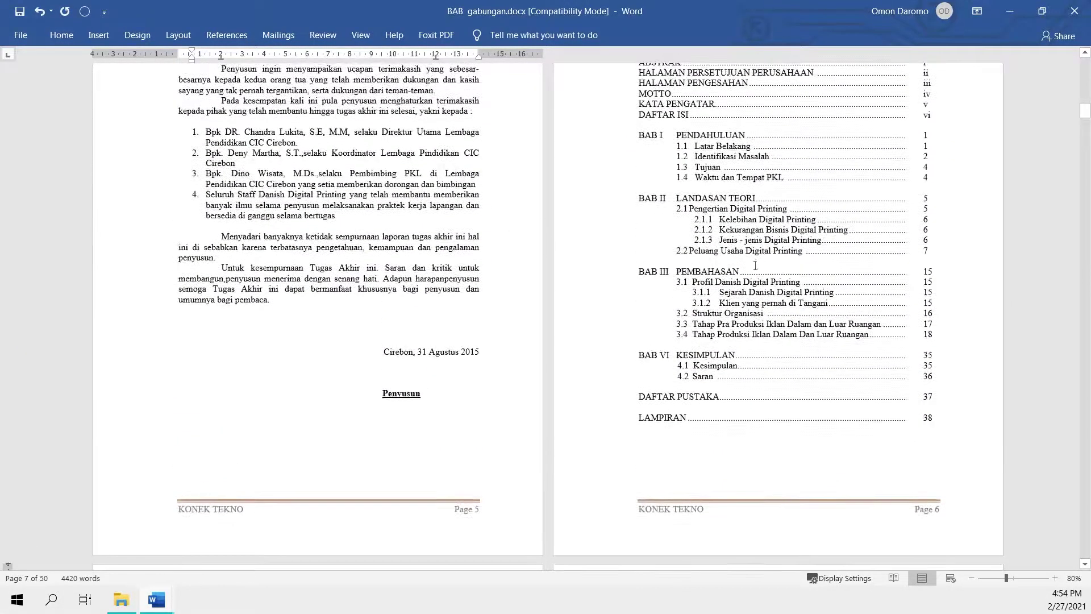
click(820, 267)
scroll(593, 254, up, 2)
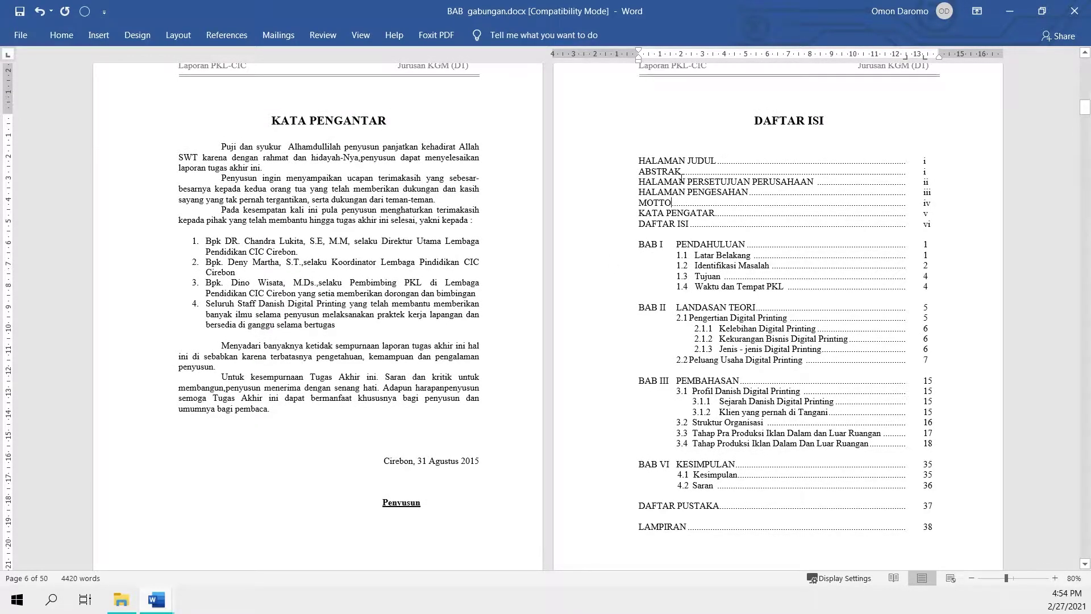
scroll(681, 177, down, 2)
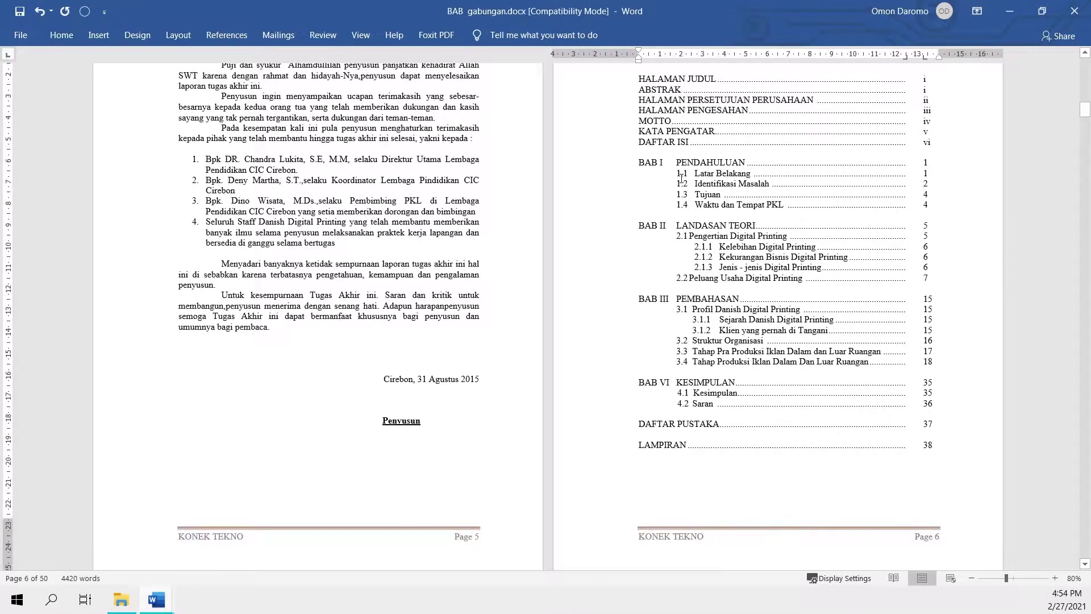
Step: Format front-matter page numbers as lowercase Roman i, ii, iii starting at i, dismissing the warning
click(105, 36)
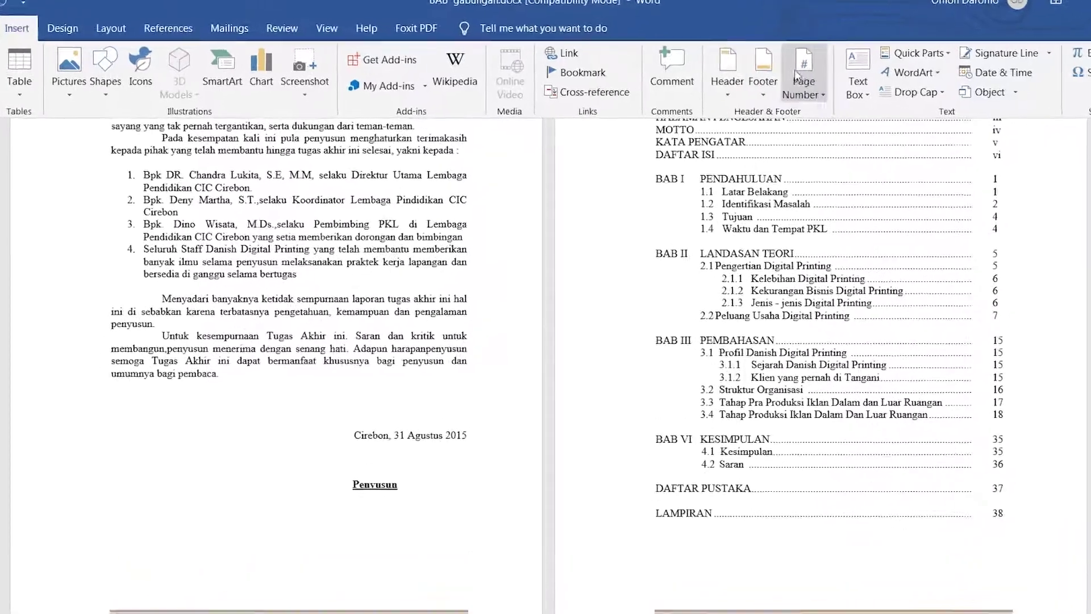
click(870, 107)
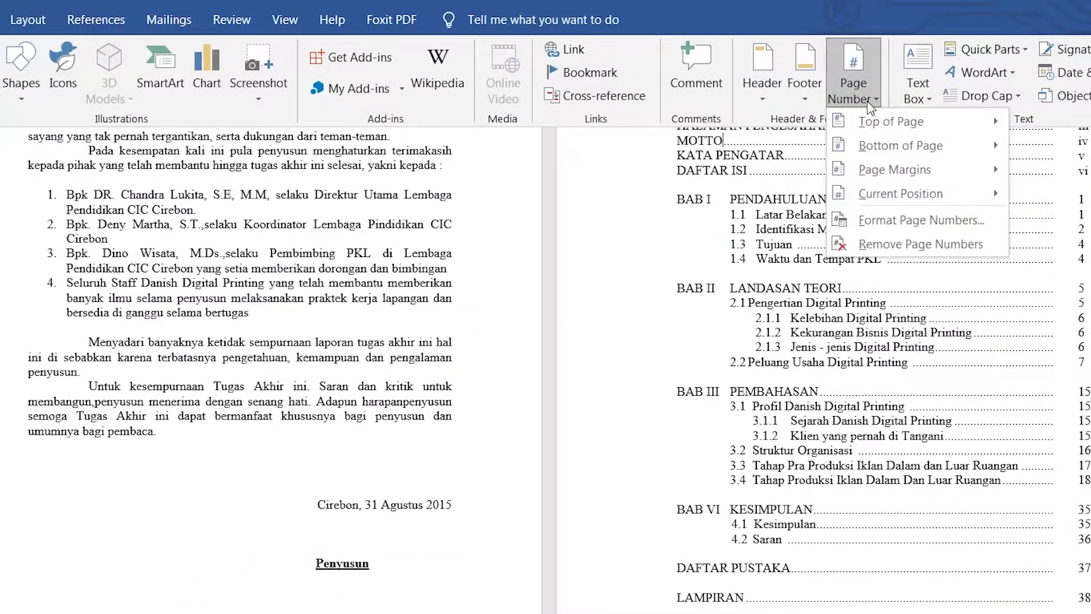
click(896, 221)
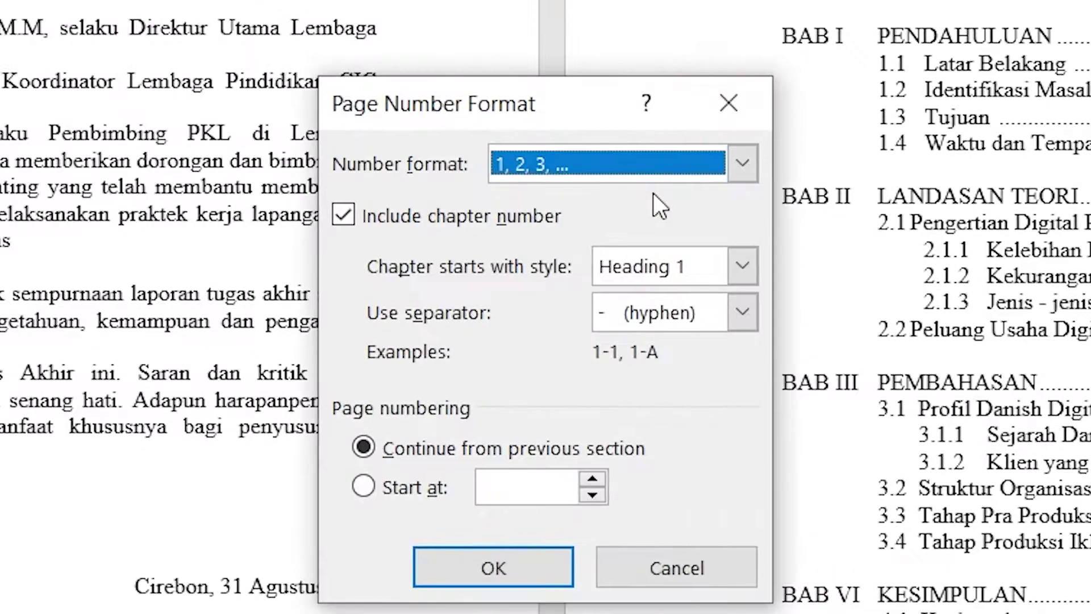
click(667, 165)
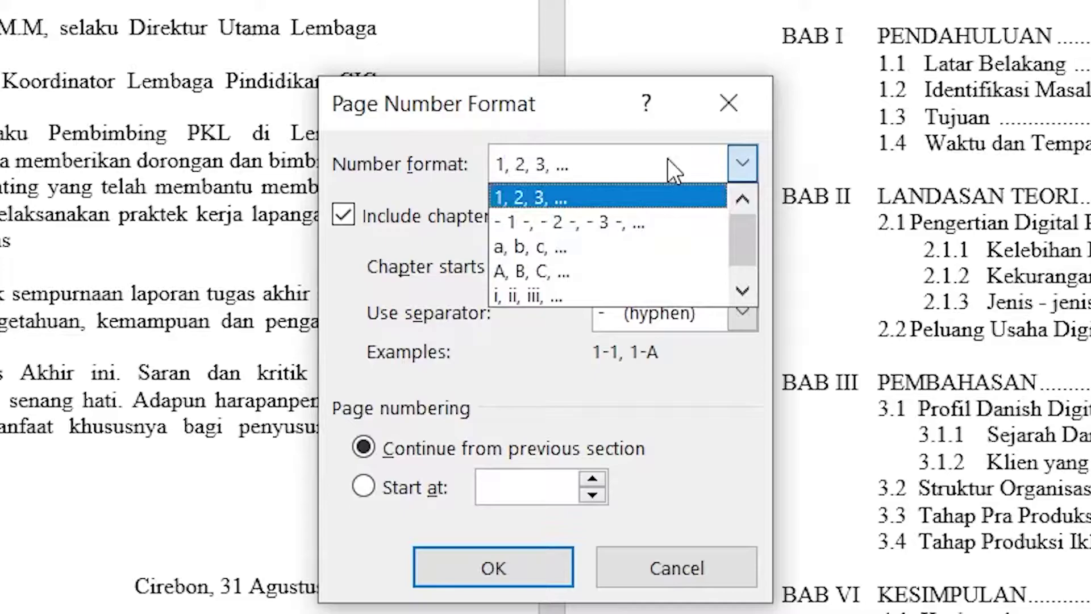
click(625, 300)
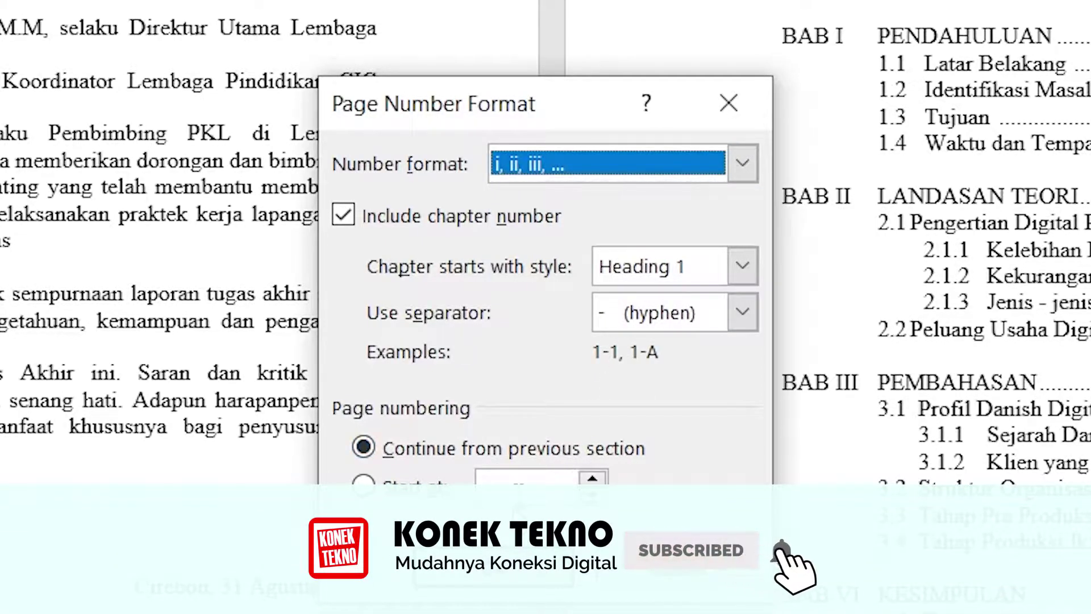
click(518, 494)
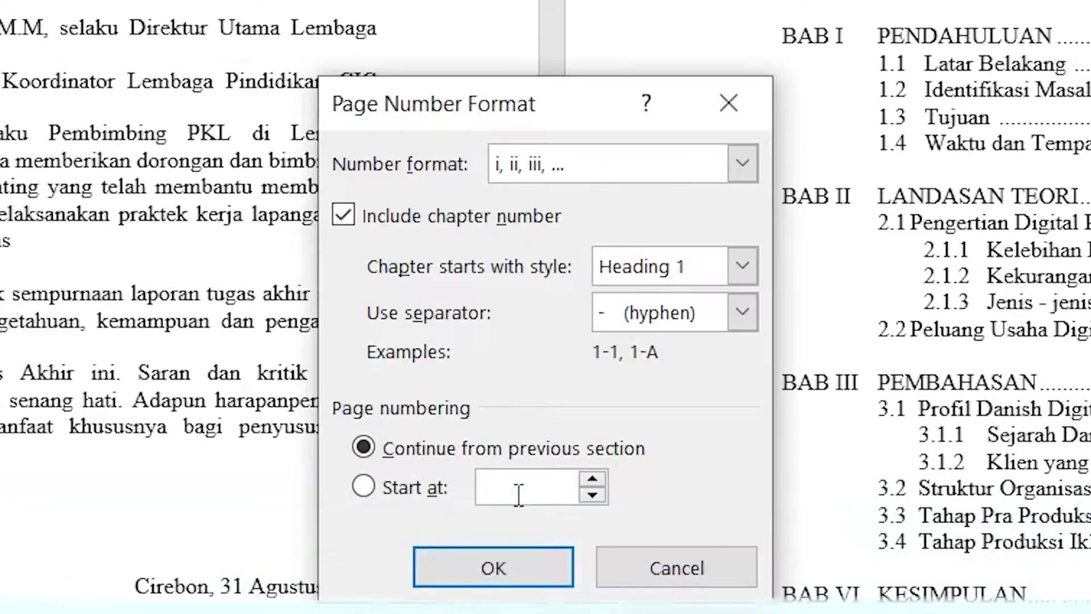
text(i)
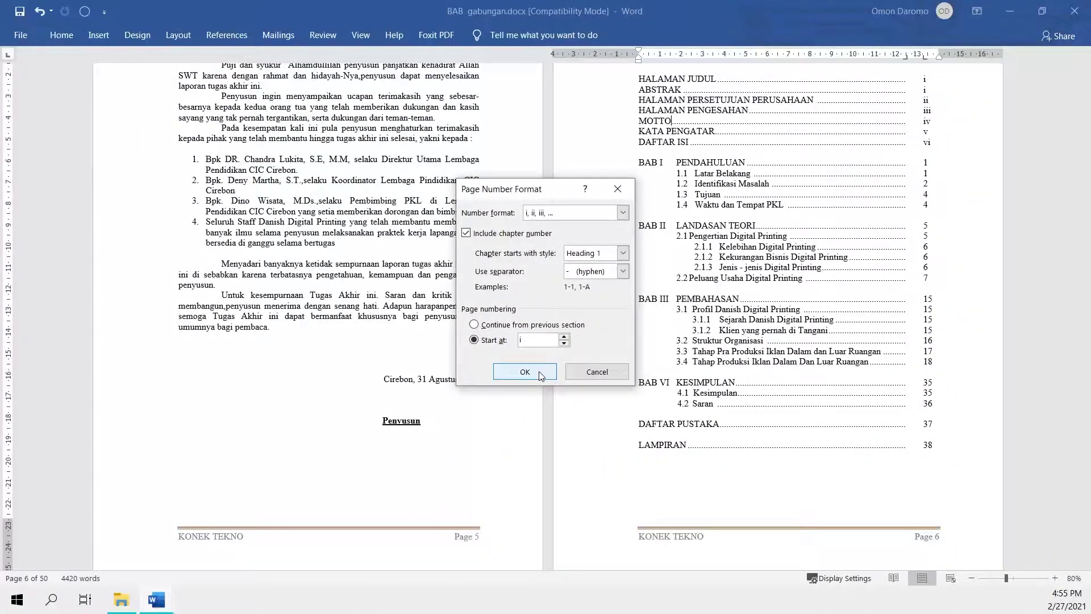
click(539, 373)
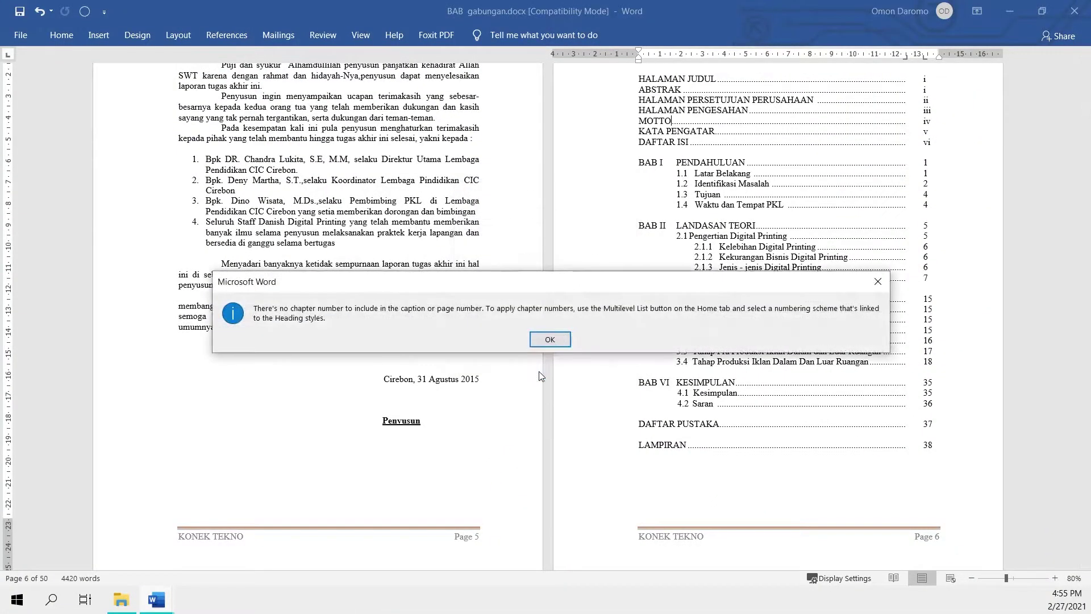
click(550, 341)
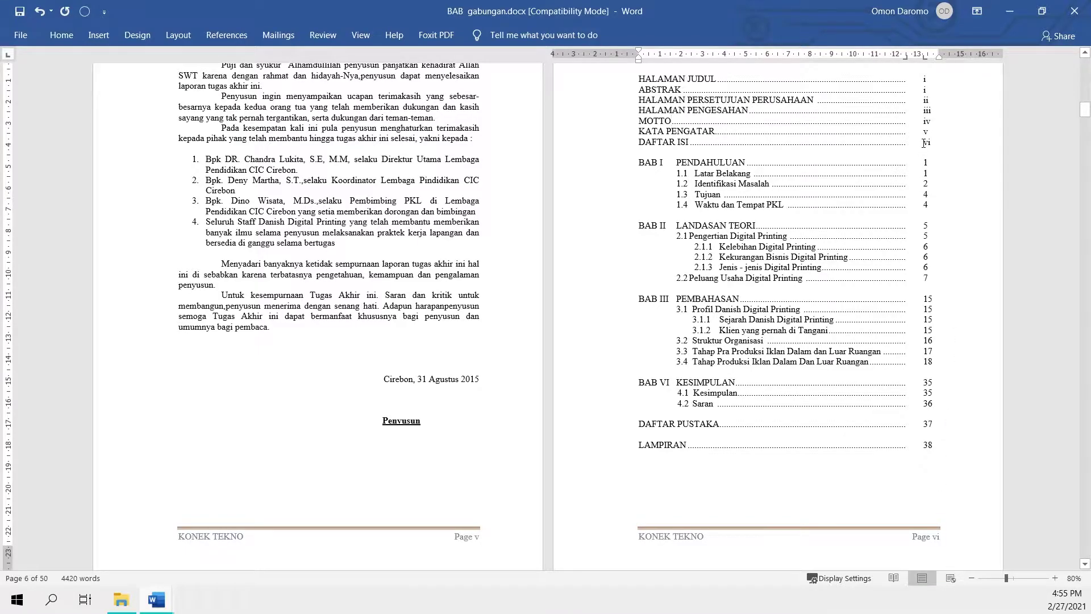
Step: Scroll back to BAB I PENDAHULUAN's first page and place the cursor in its body text
scroll(924, 143, up, 2)
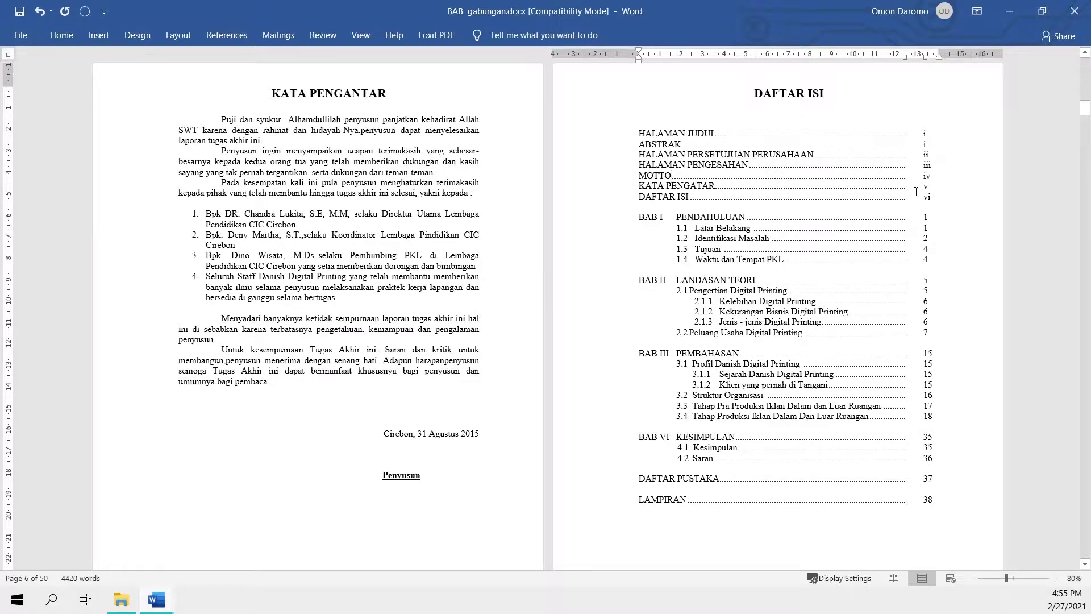
scroll(948, 239, down, 2)
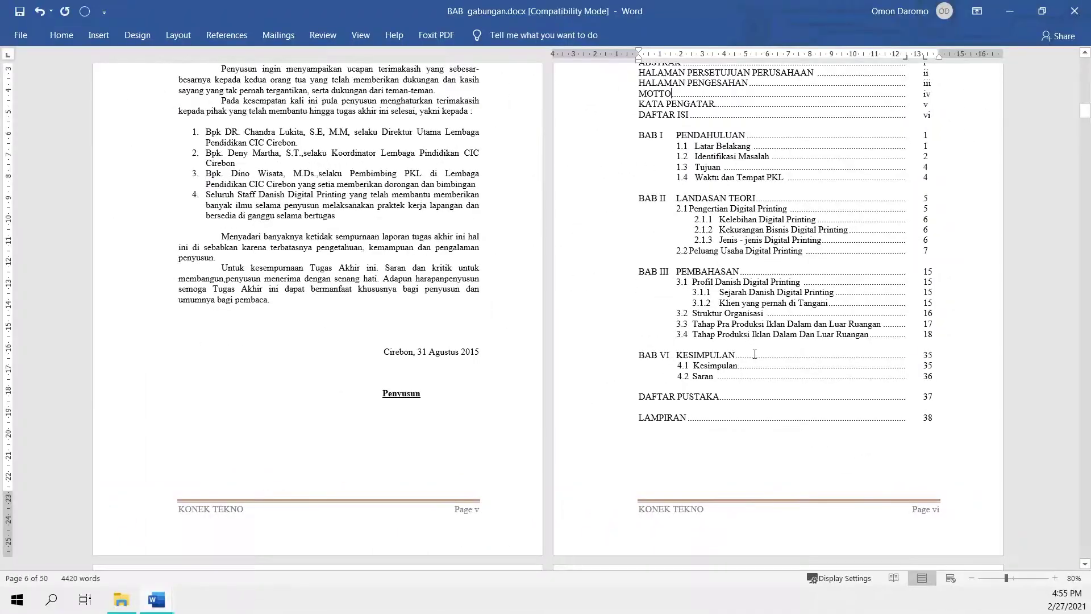
scroll(519, 350, down, 5)
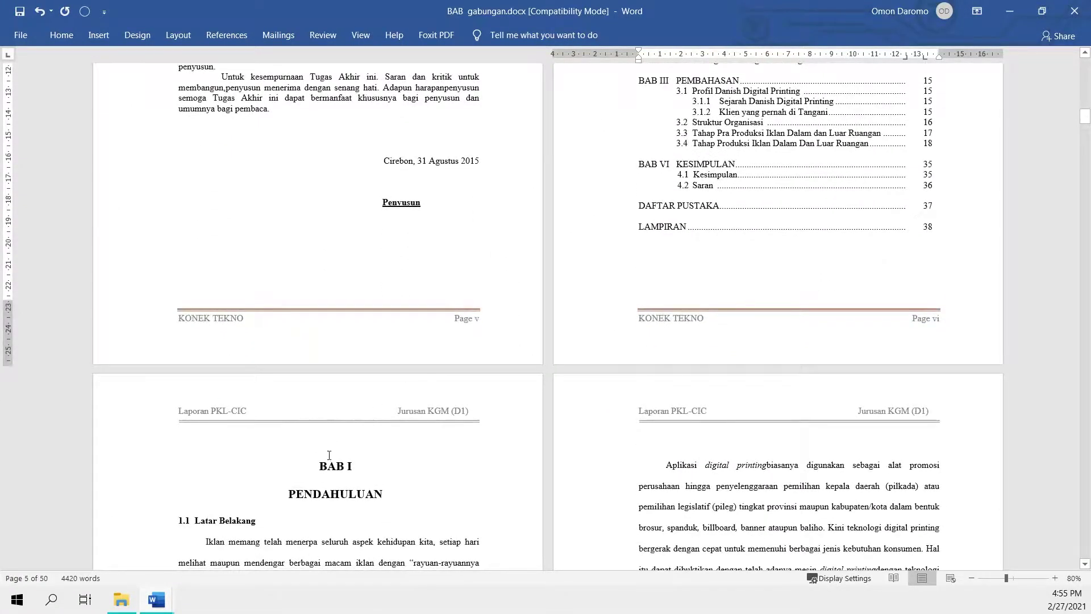
scroll(329, 460, down, 4)
scroll(327, 472, down, 3)
scroll(325, 483, down, 2)
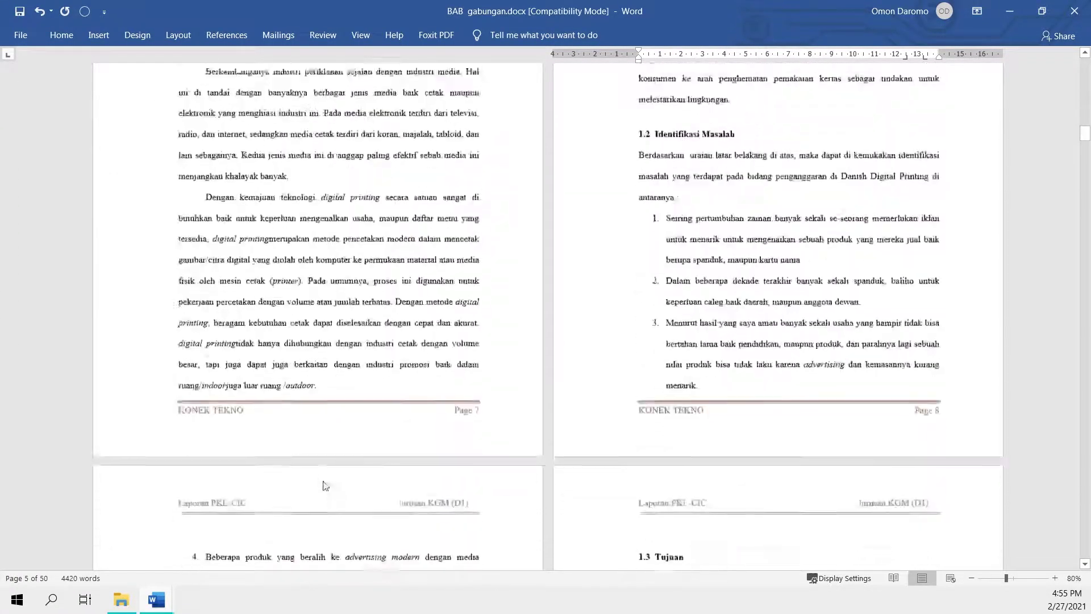
scroll(326, 486, down, 1)
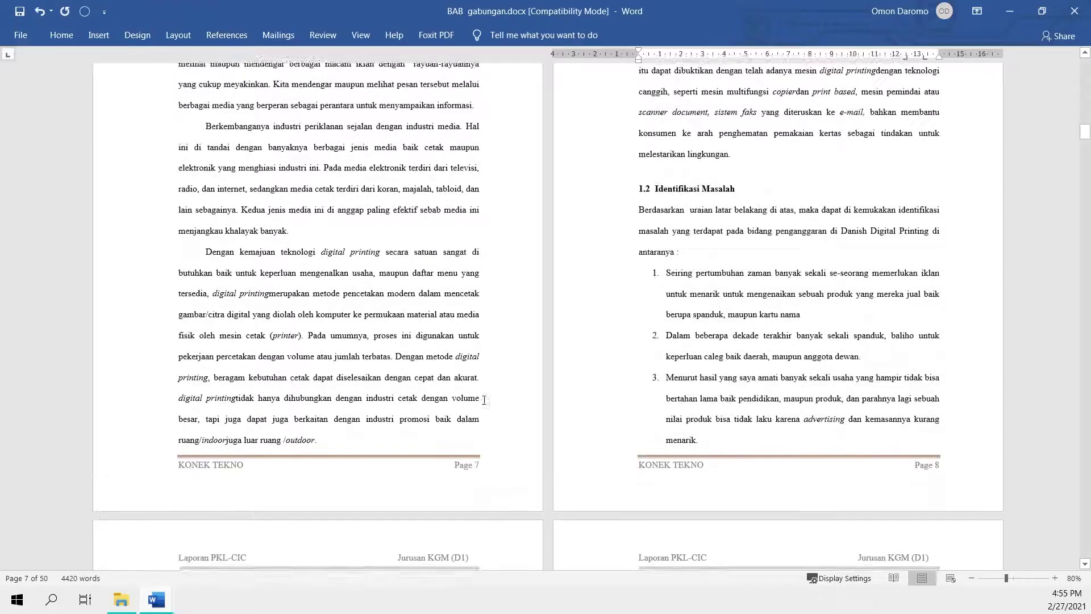
scroll(484, 400, up, 3)
scroll(484, 400, up, 1)
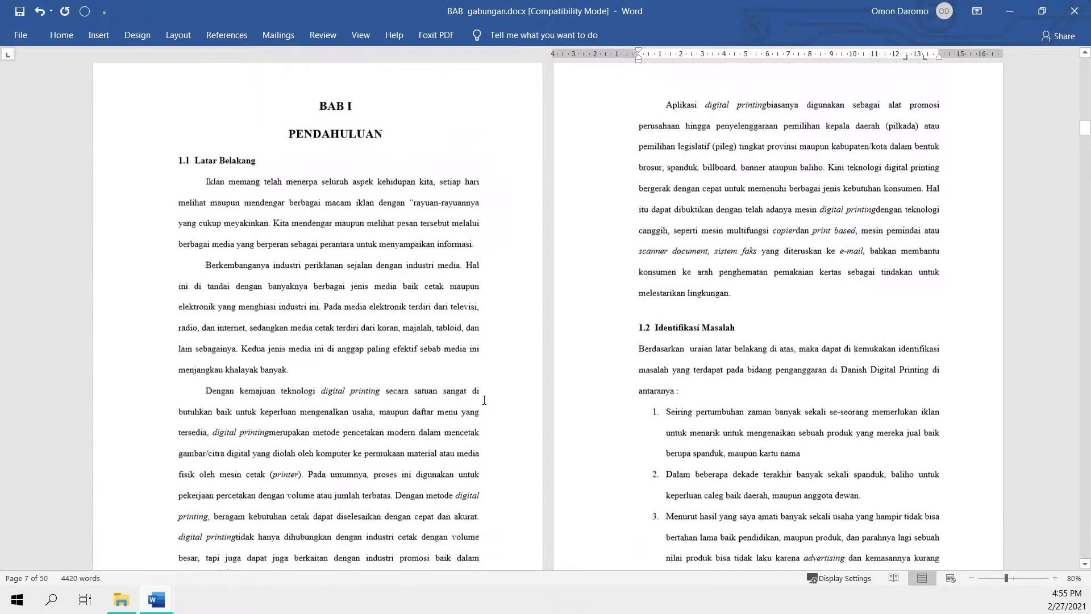
click(308, 401)
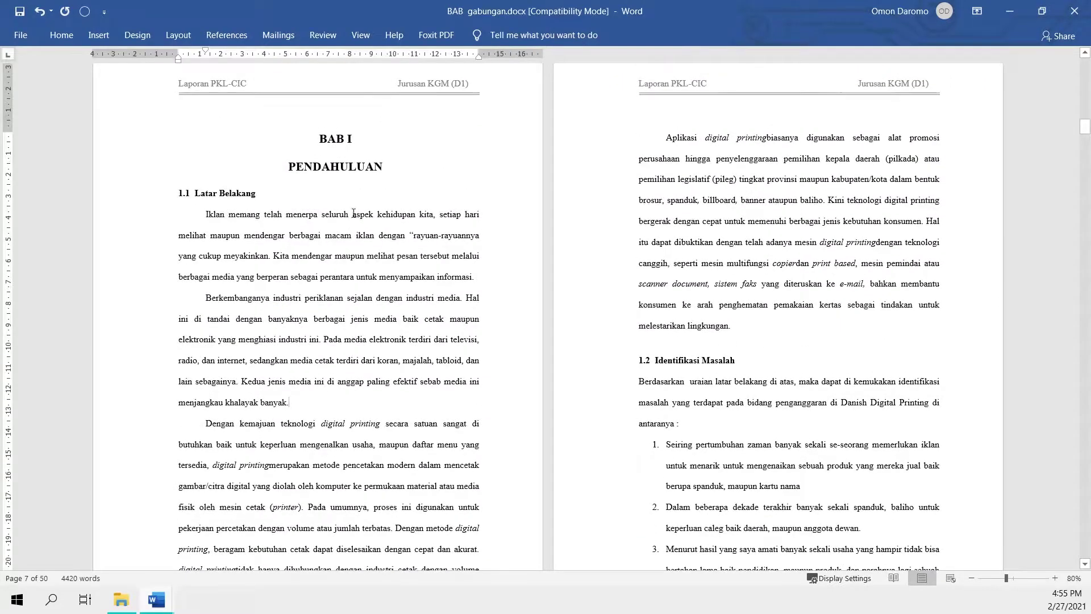
click(927, 344)
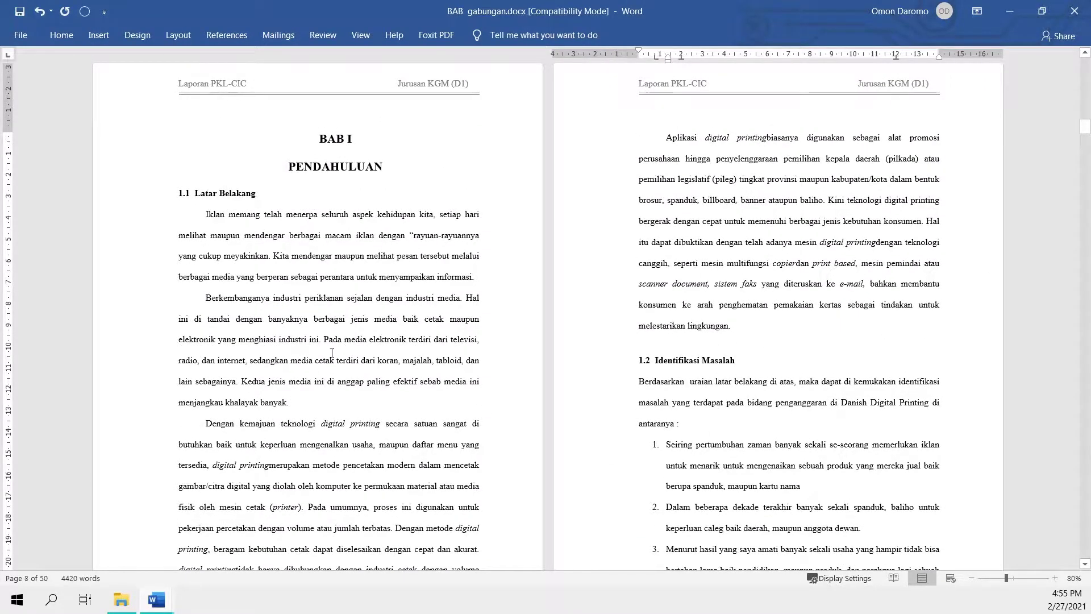
click(309, 421)
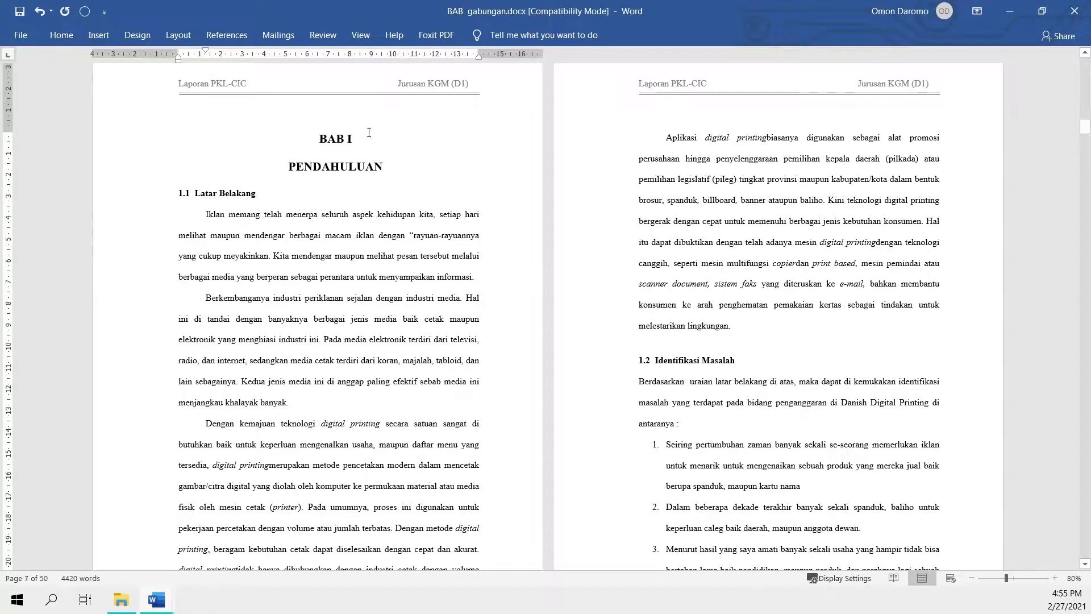
Step: Restart BAB I's page numbering at 1 in Arabic 1, 2, 3 format, dismissing the warning
click(104, 44)
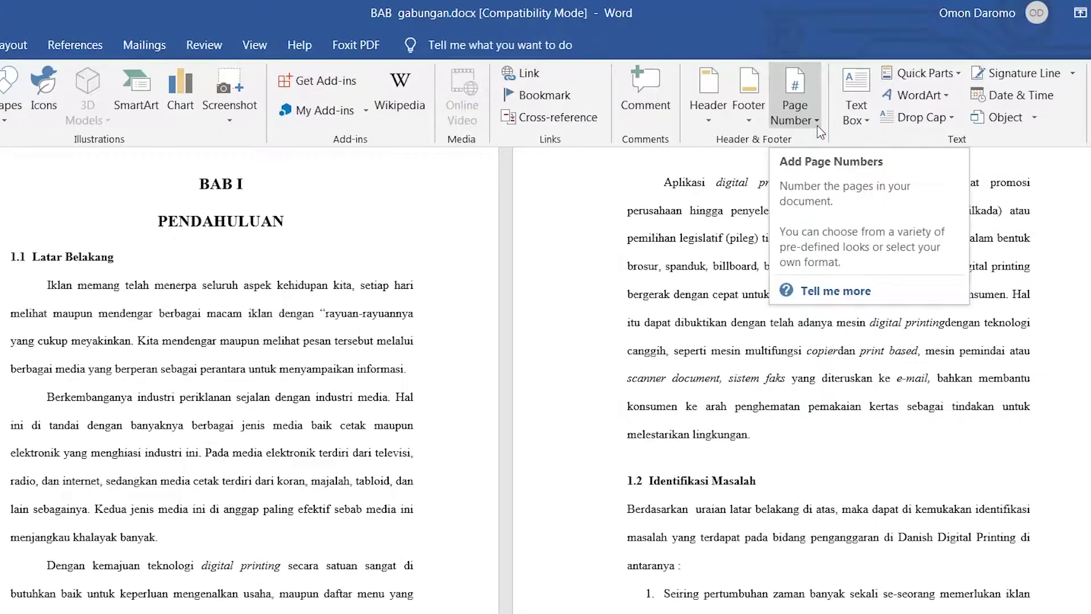
click(780, 94)
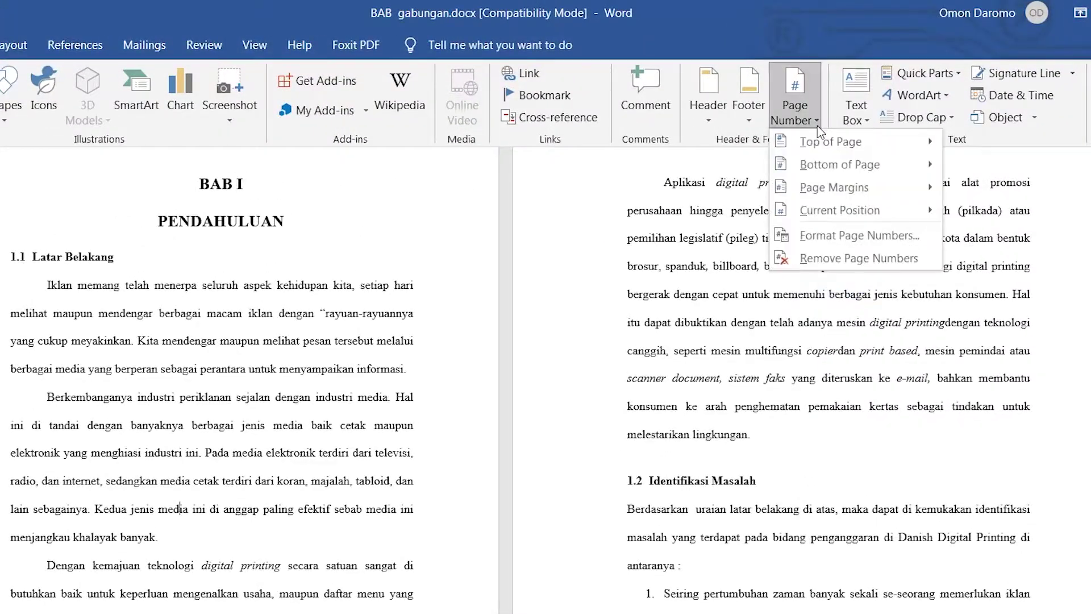
click(837, 237)
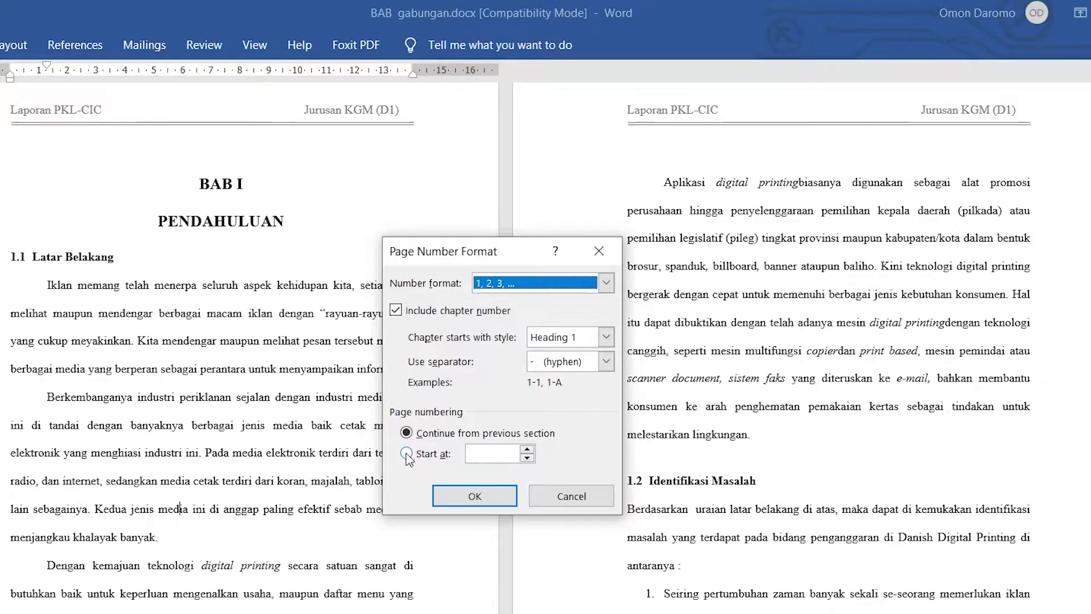
click(407, 453)
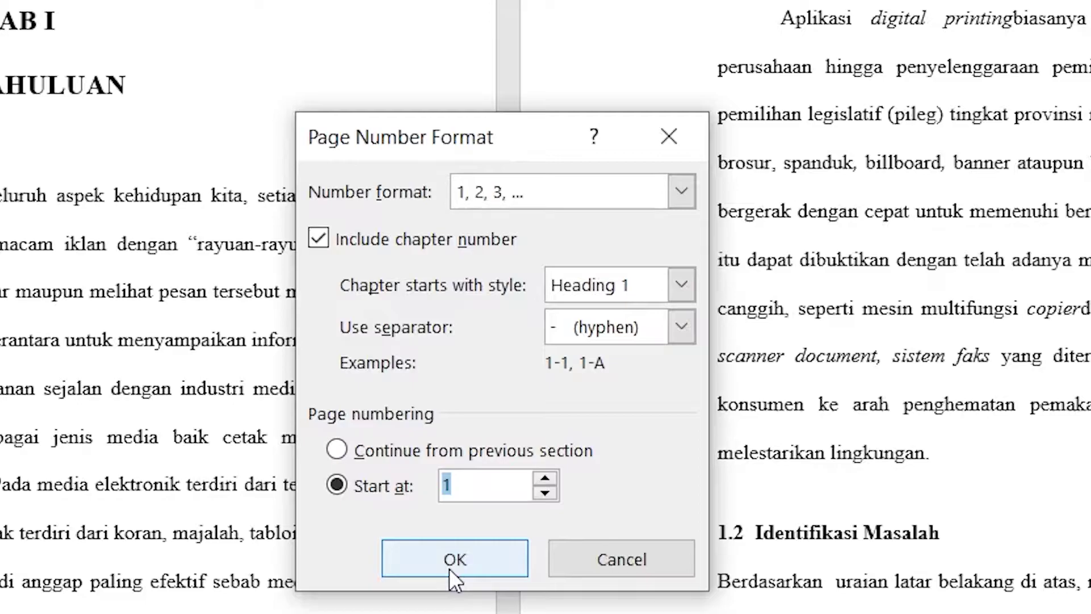
click(575, 206)
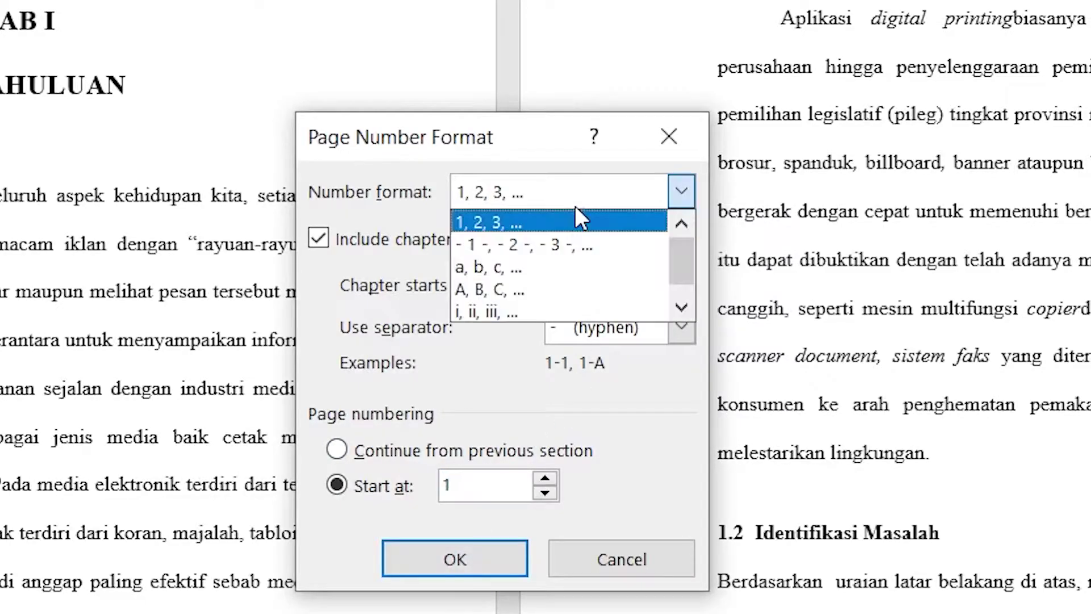
scroll(523, 315, down, 1)
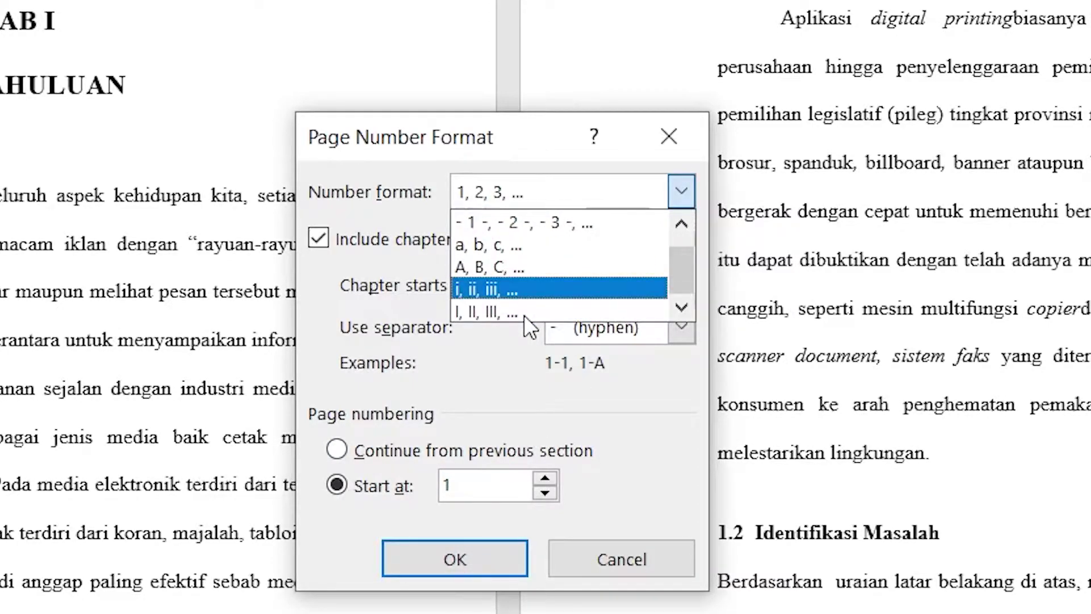
scroll(524, 315, up, 1)
click(487, 392)
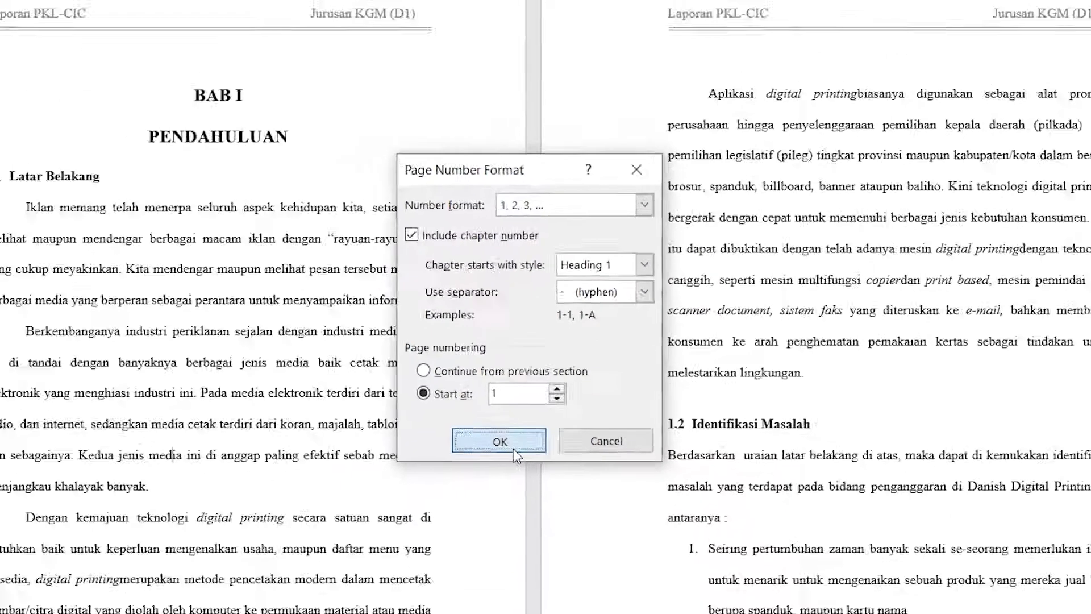
click(512, 446)
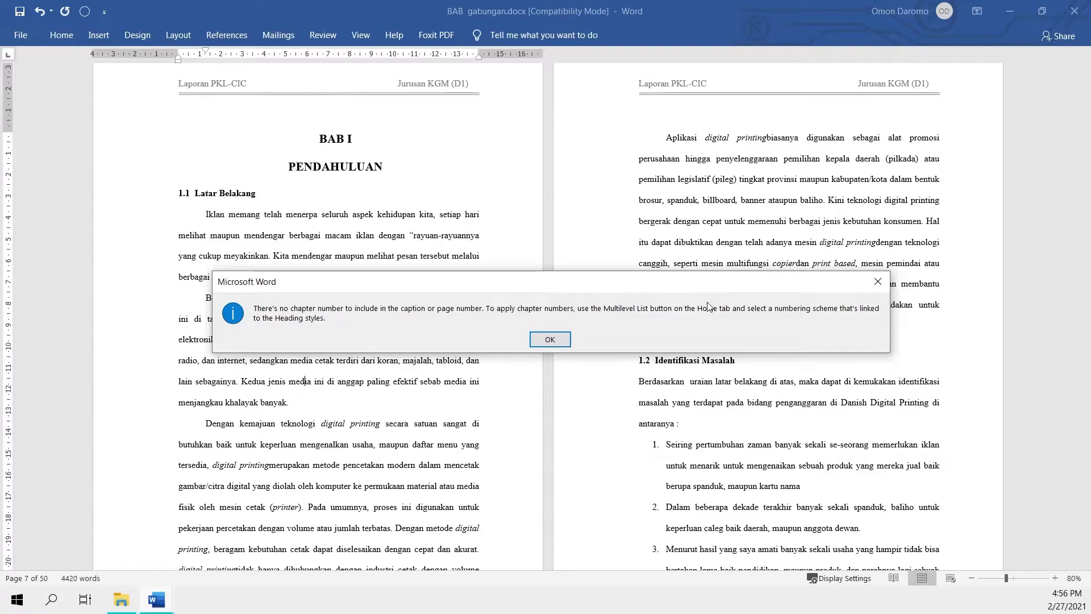
click(545, 341)
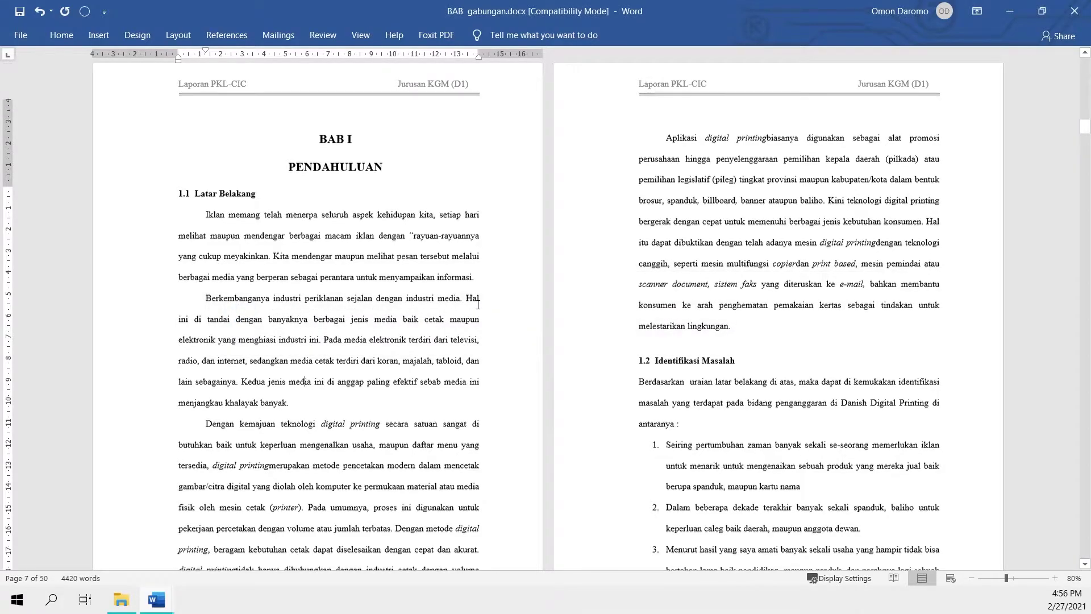
scroll(476, 228, up, 5)
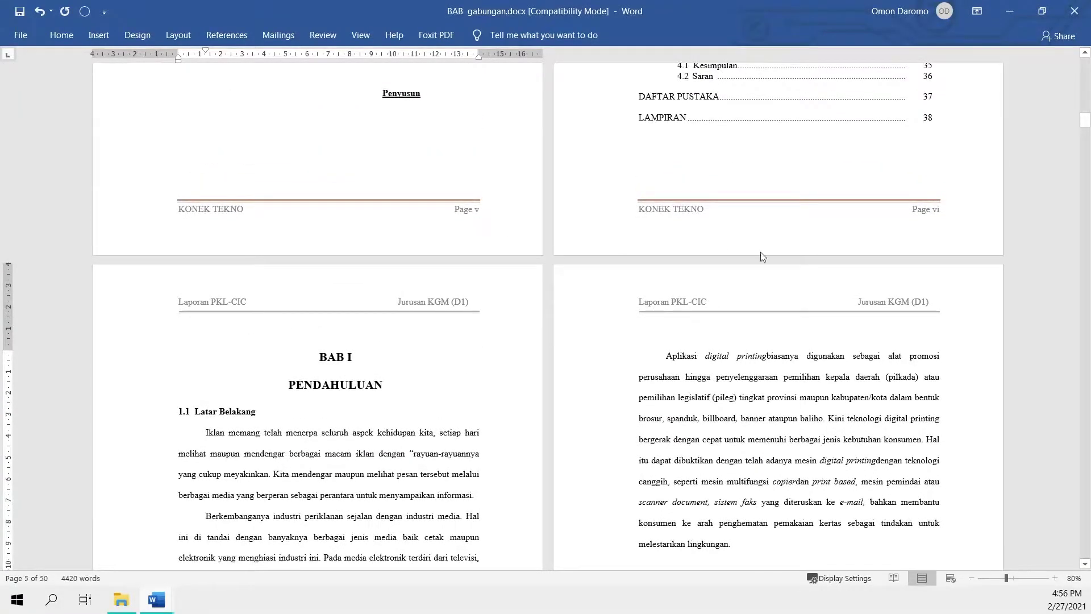
scroll(937, 283, down, 3)
scroll(937, 283, down, 4)
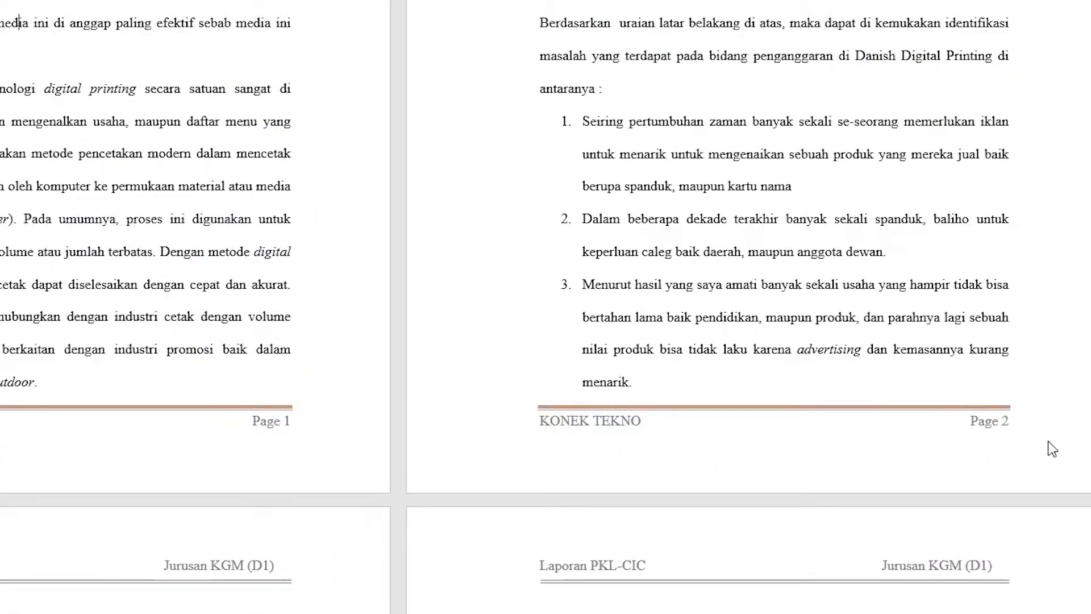
scroll(964, 459, up, 4)
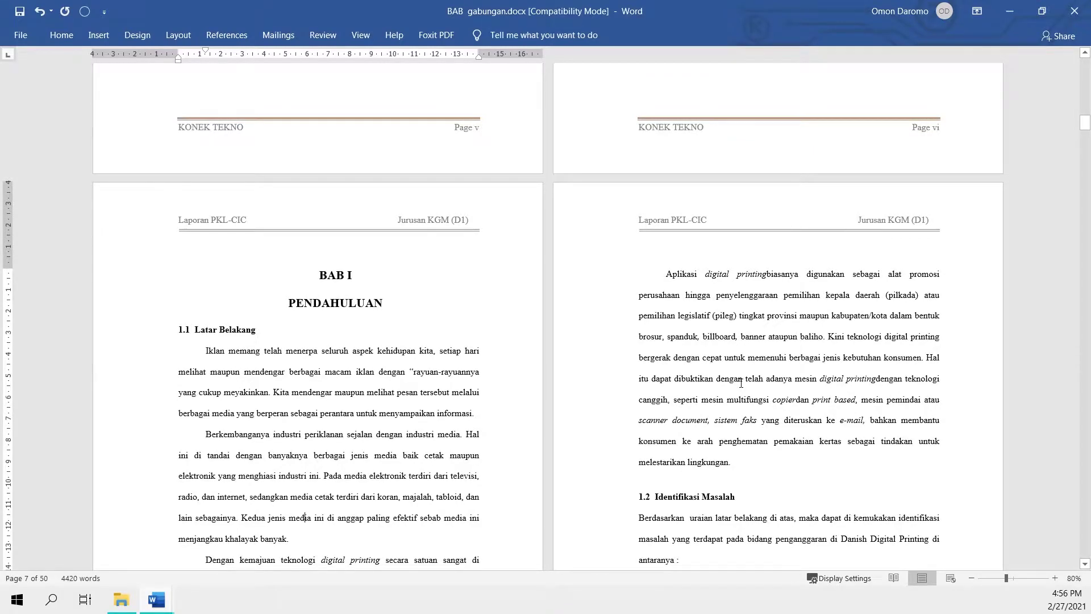
scroll(740, 383, up, 1)
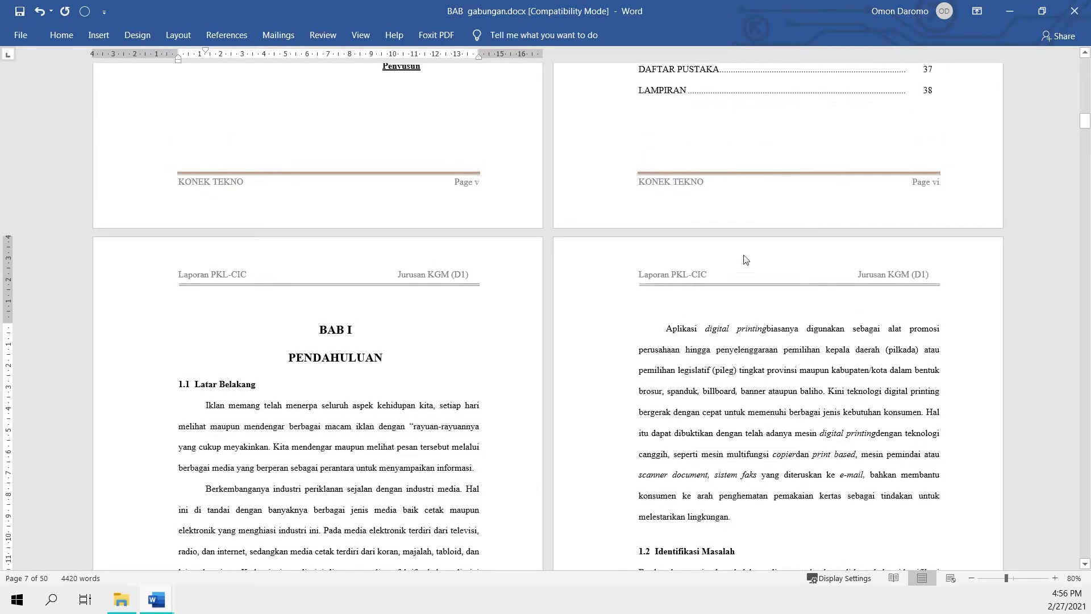
scroll(903, 204, up, 2)
scroll(908, 222, up, 1)
scroll(913, 239, up, 4)
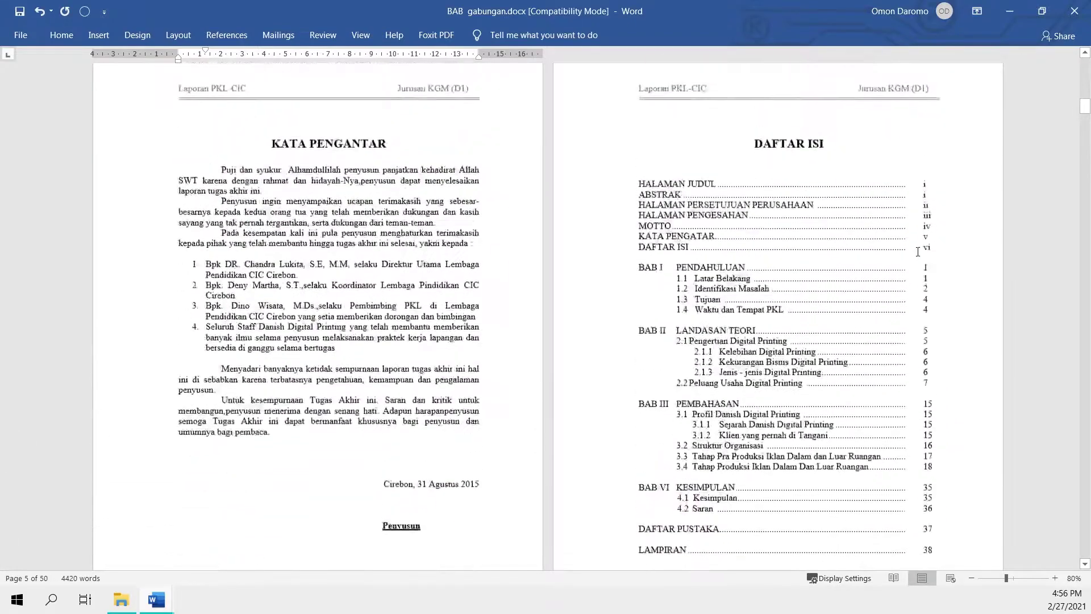
scroll(919, 256, up, 2)
scroll(919, 257, up, 2)
scroll(912, 242, up, 3)
scroll(919, 261, down, 3)
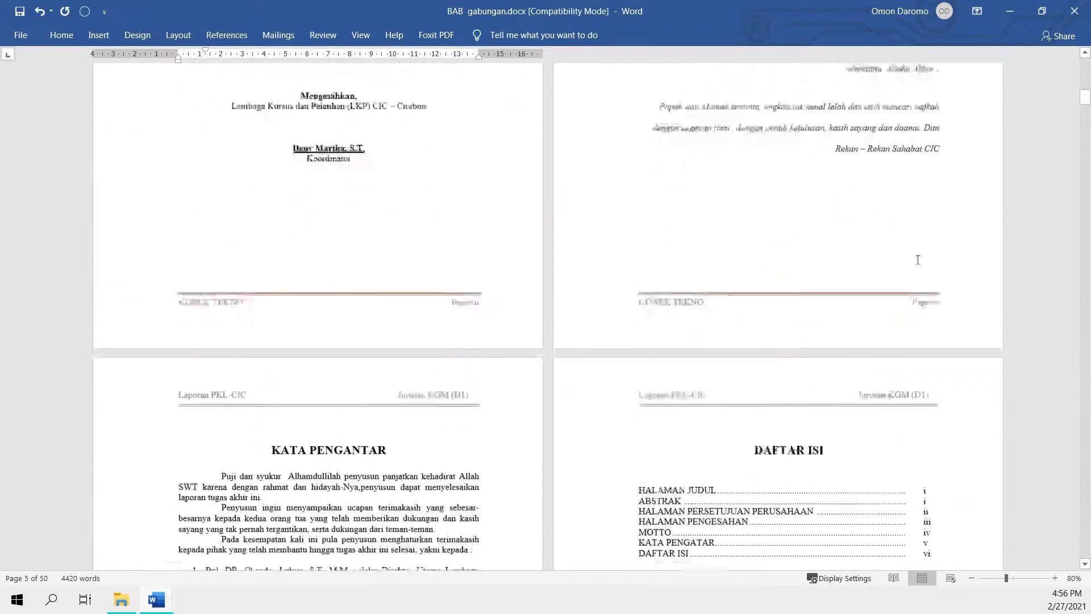
scroll(941, 292, down, 3)
scroll(795, 352, down, 3)
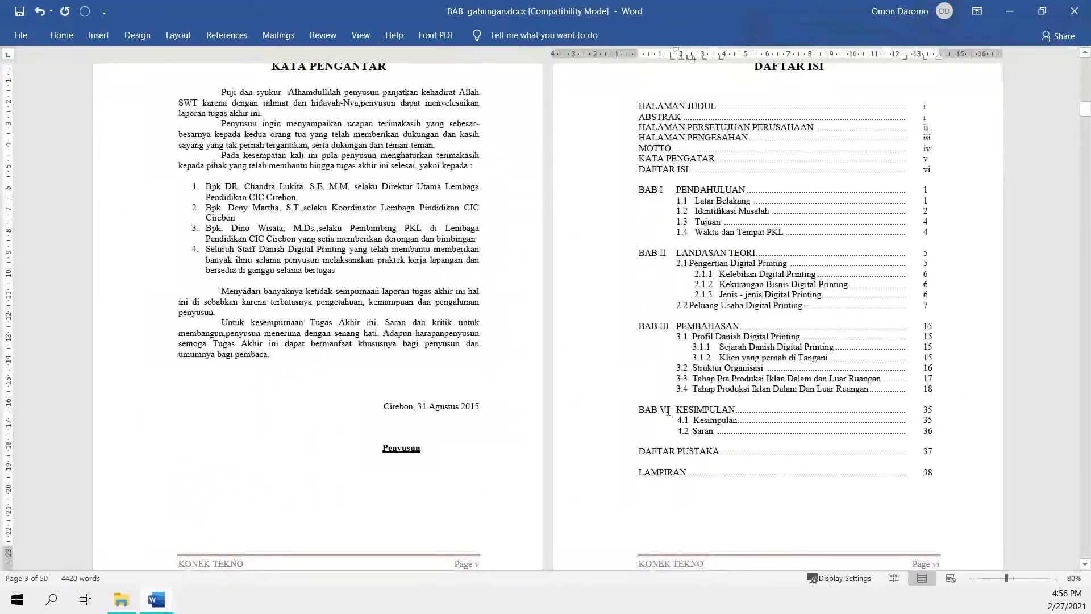
click(654, 398)
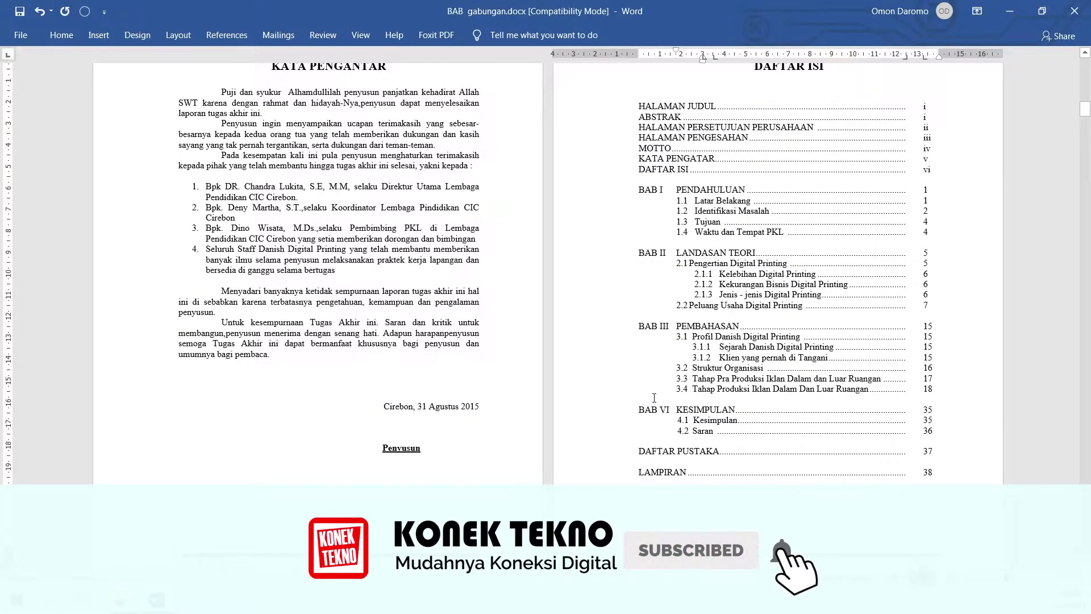
scroll(654, 398, down, 5)
scroll(654, 397, down, 1)
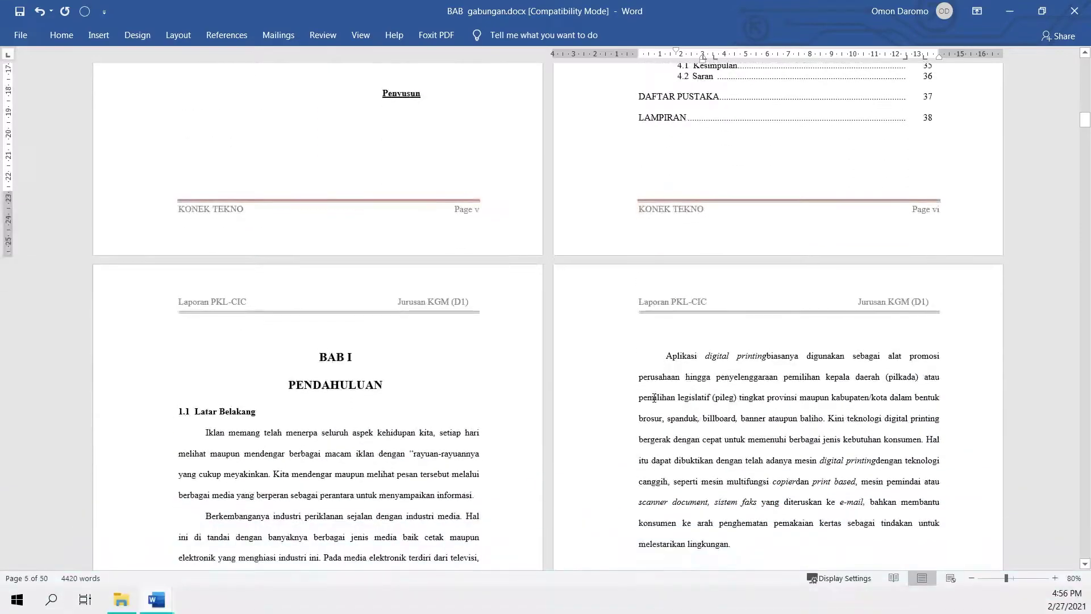
scroll(654, 398, down, 3)
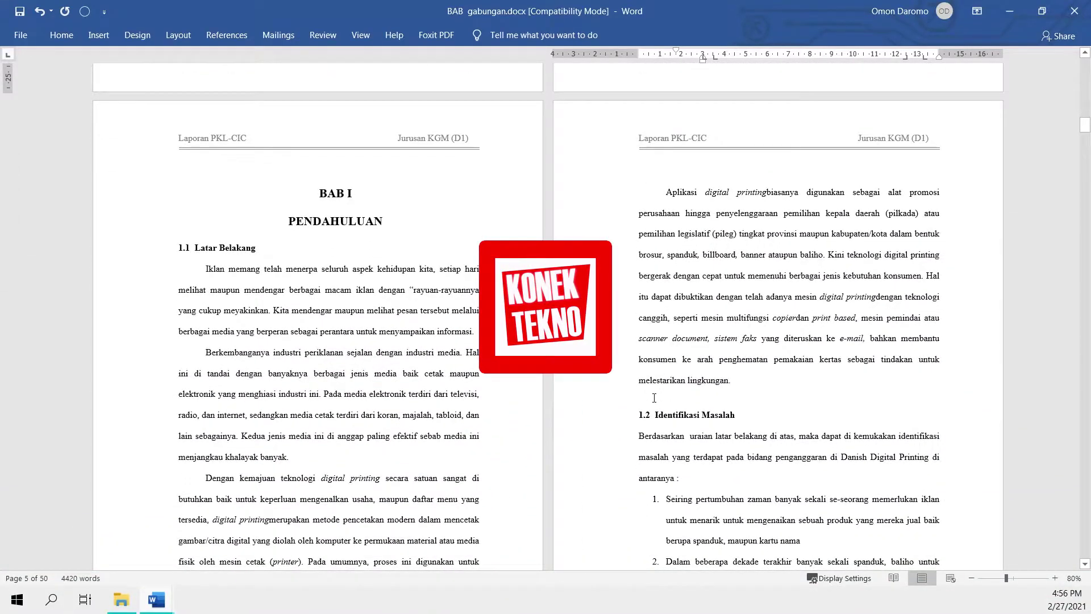